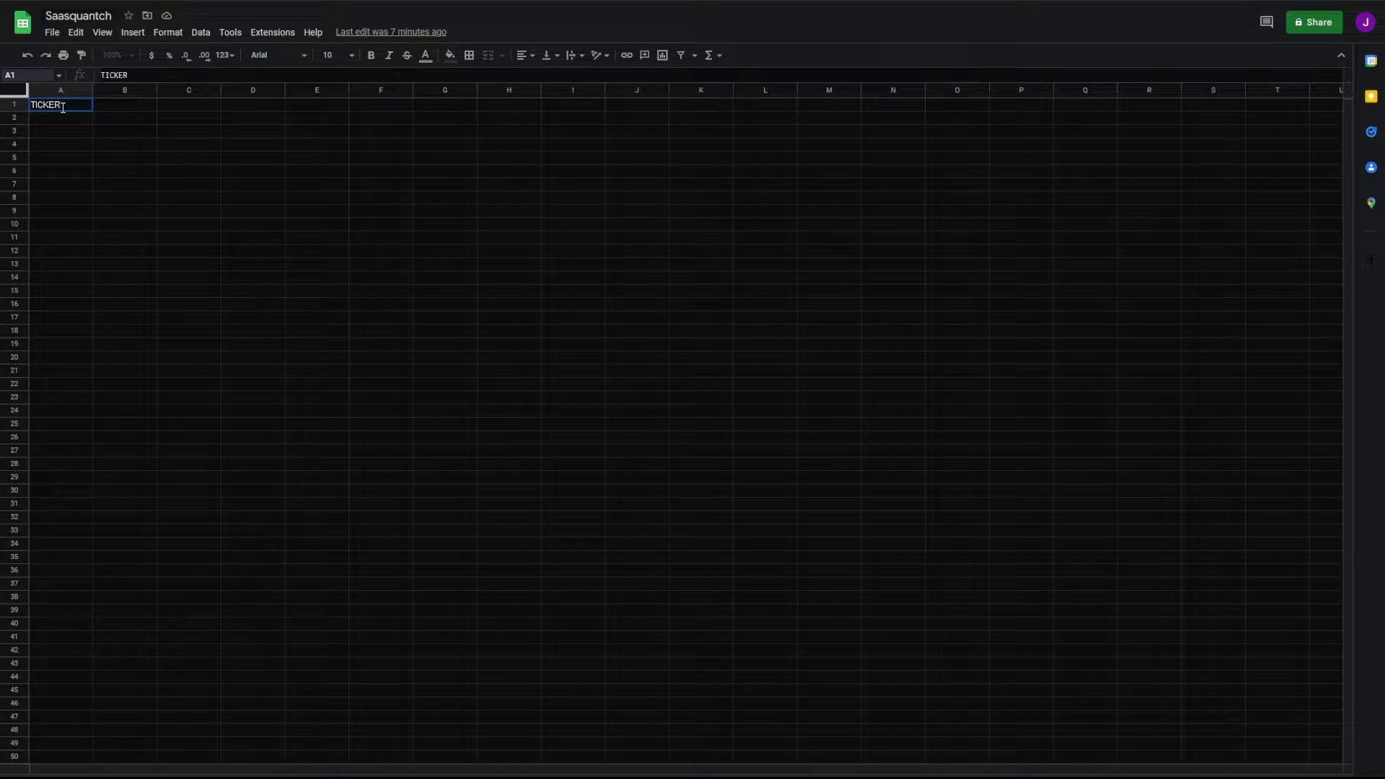
Commit the TICKER heading and set all text on the sheet to font size 36
key(Return)
click(13, 89)
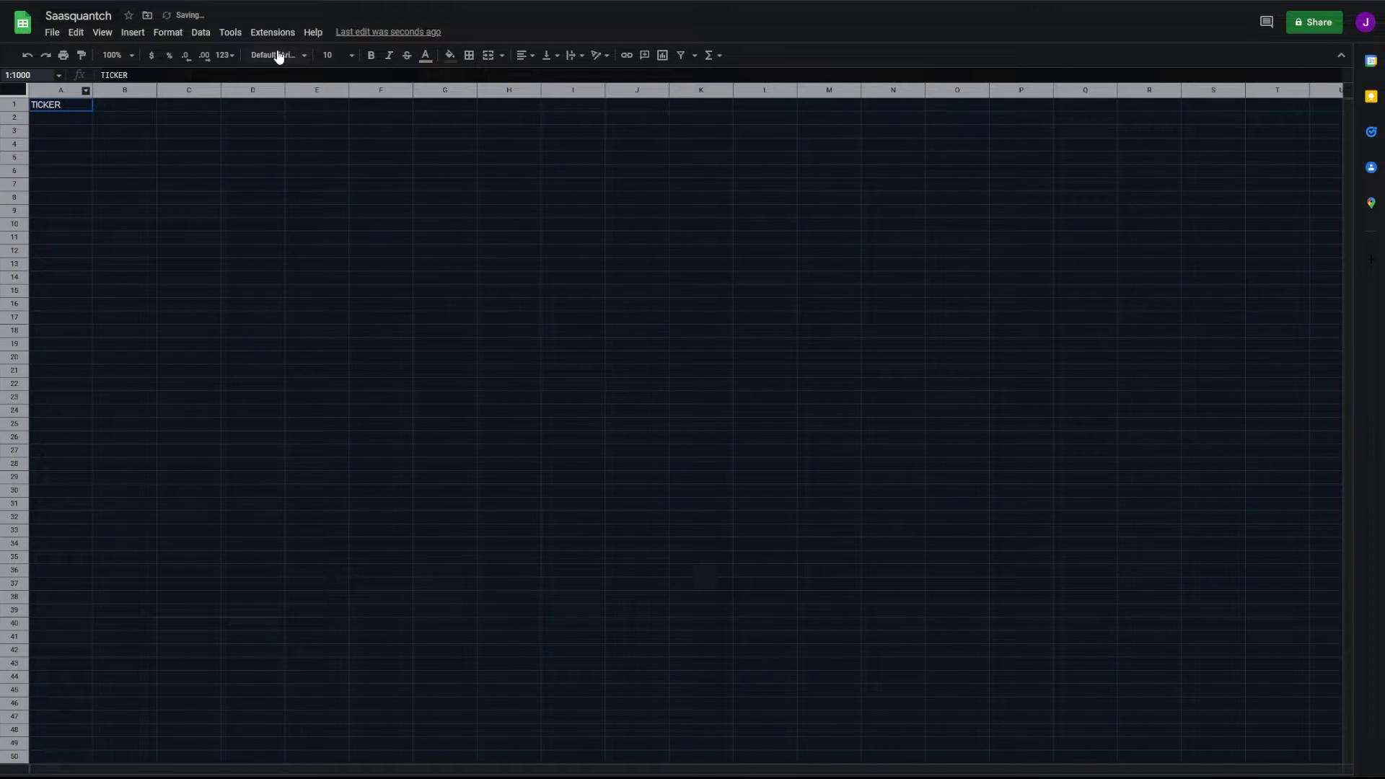
click(351, 55)
click(329, 281)
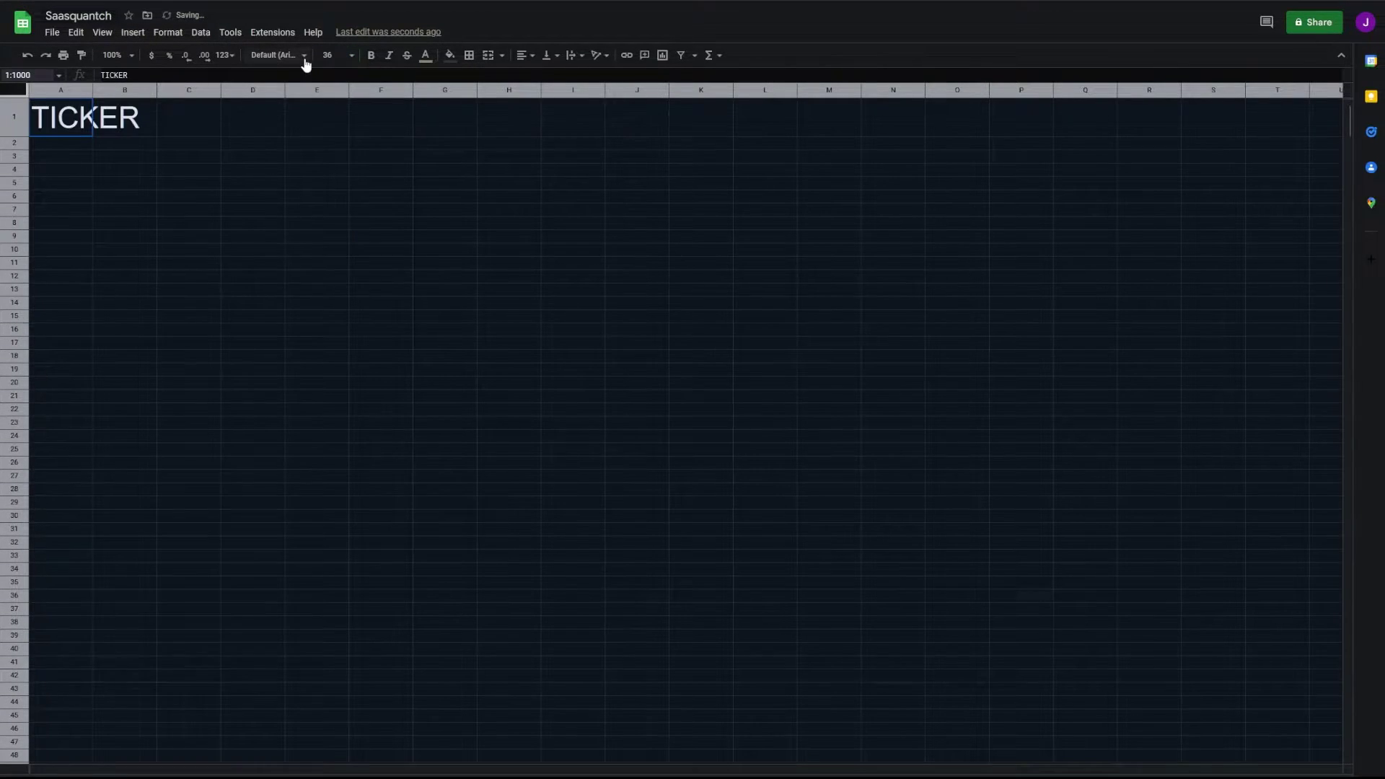
click(226, 154)
Enter ticker META in A2 and give it a blue outline border
click(108, 161)
text(mETA)
key(Tab)
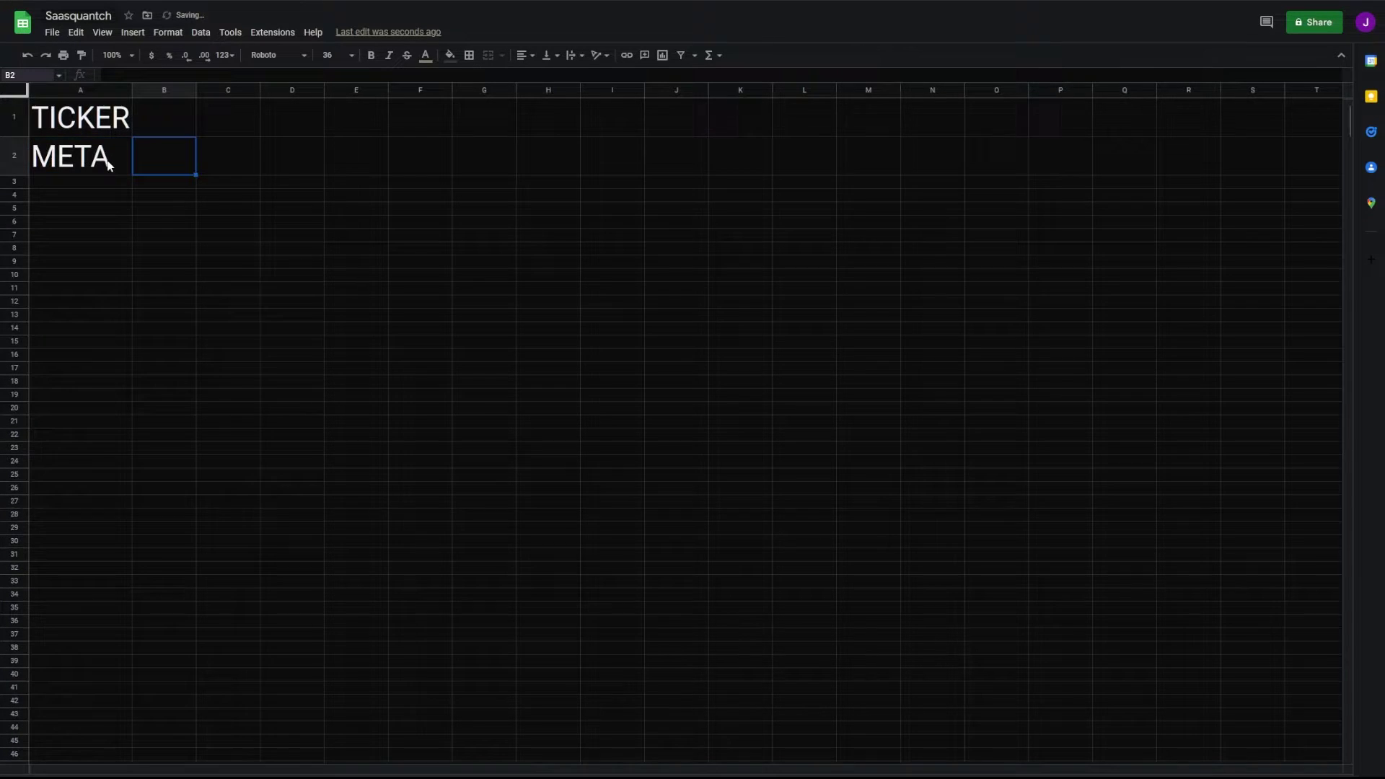
click(108, 158)
click(469, 55)
click(569, 82)
click(669, 136)
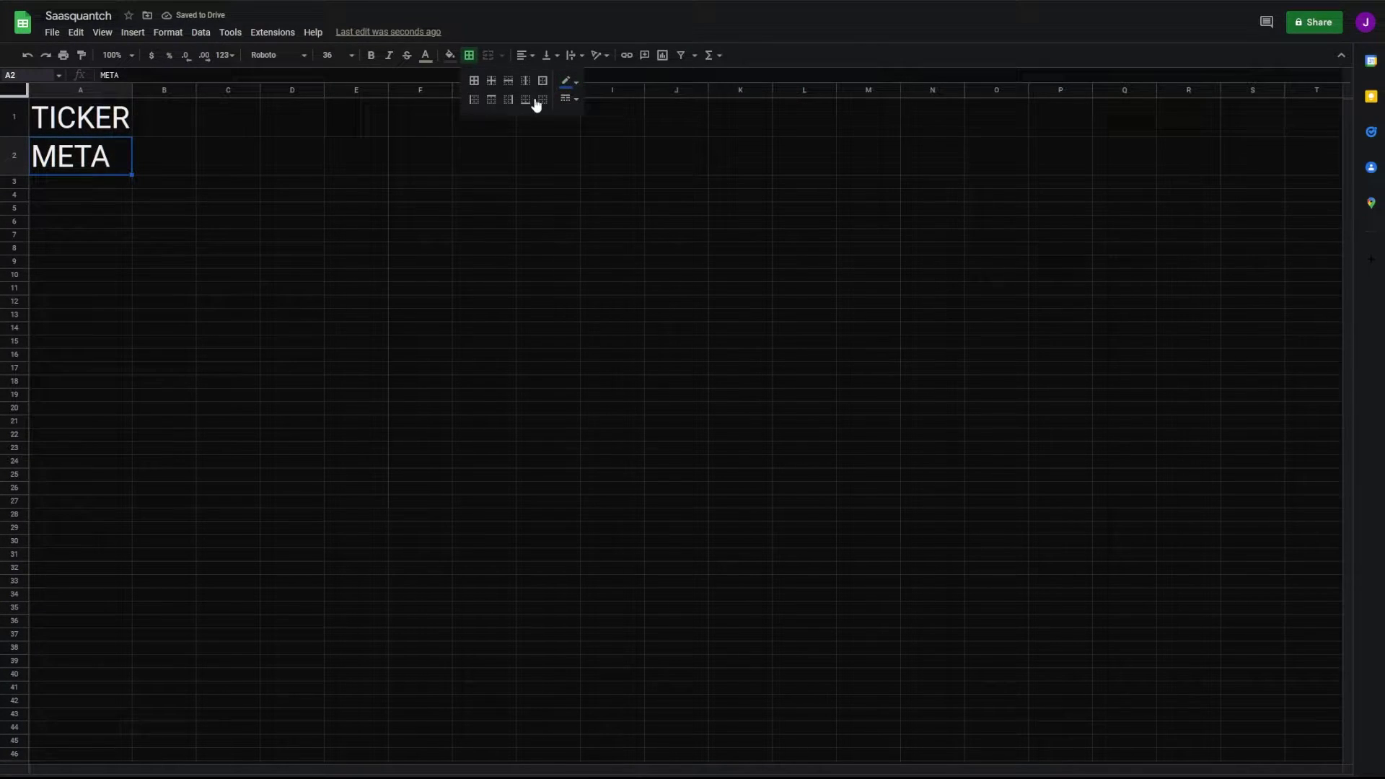
click(542, 83)
Label A4 PRICE and put =GOOGLEFINANCE(A2,"price") in B4, formatted as currency ($133)
click(86, 199)
text(PRICE)
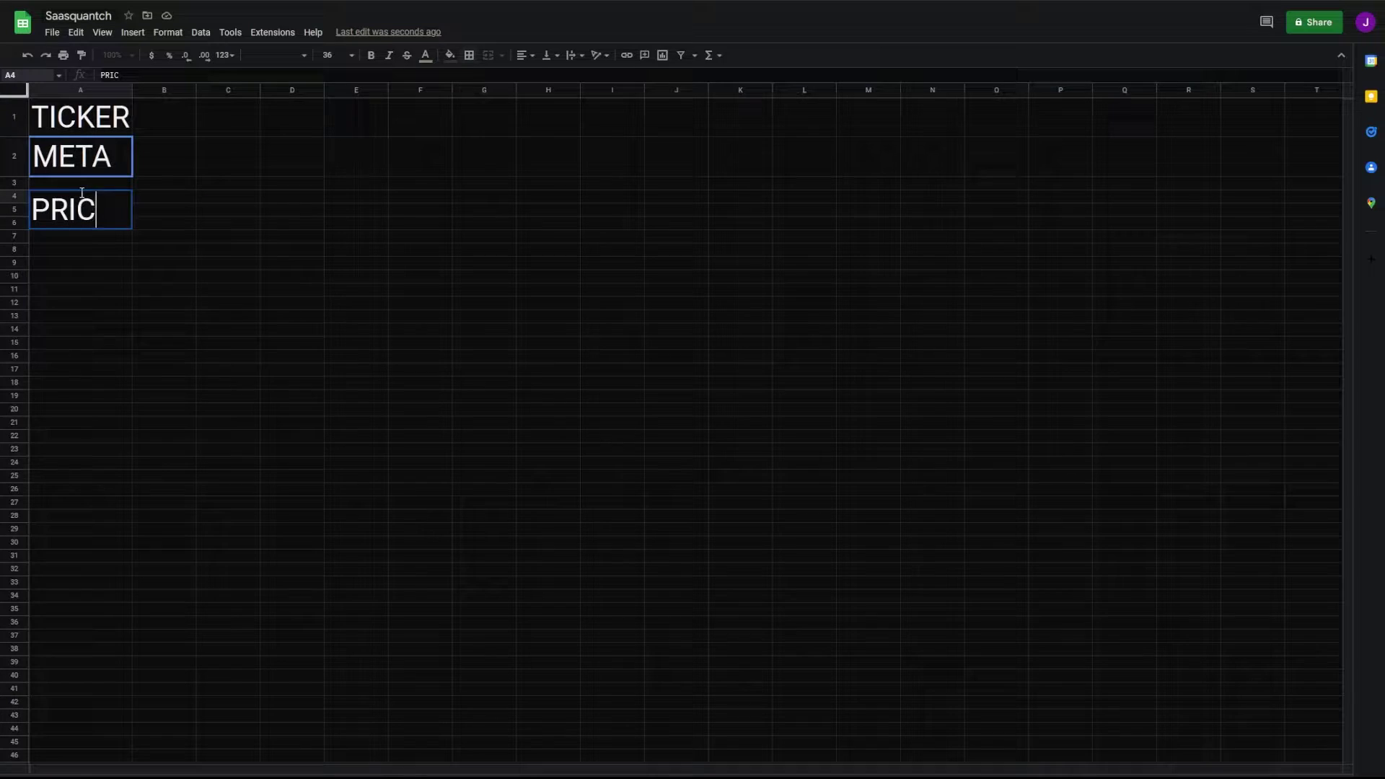
click(154, 209)
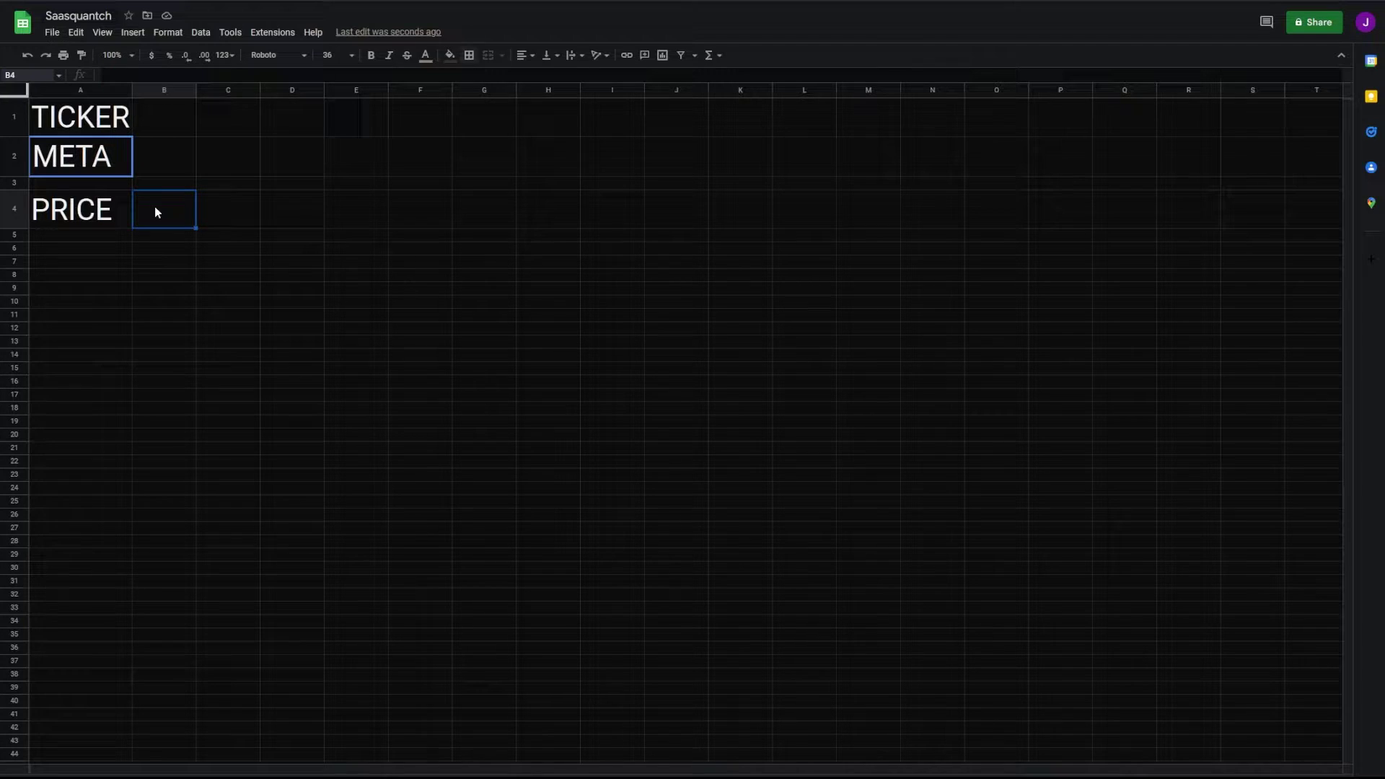
text(=g)
key(Tab)
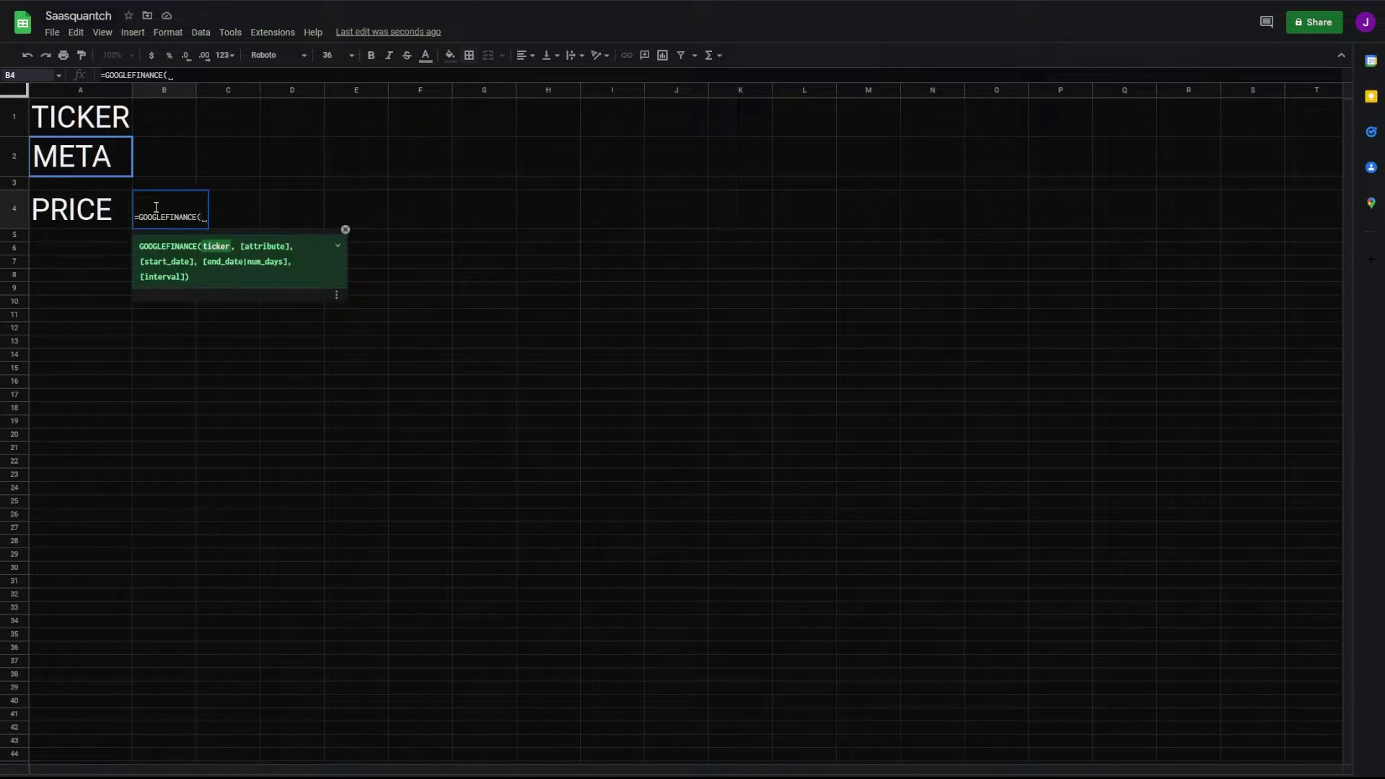
click(105, 165)
text(,"price)
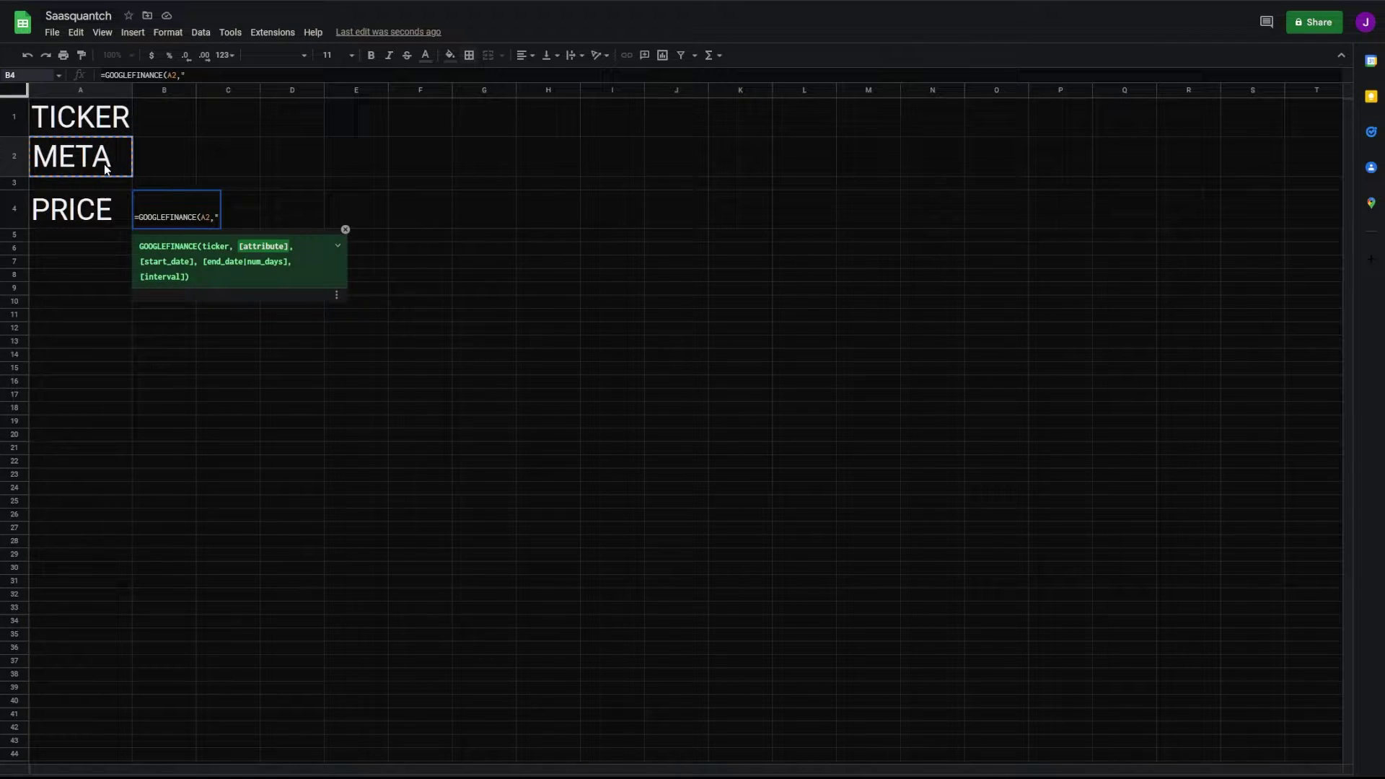
text("))
key(Return)
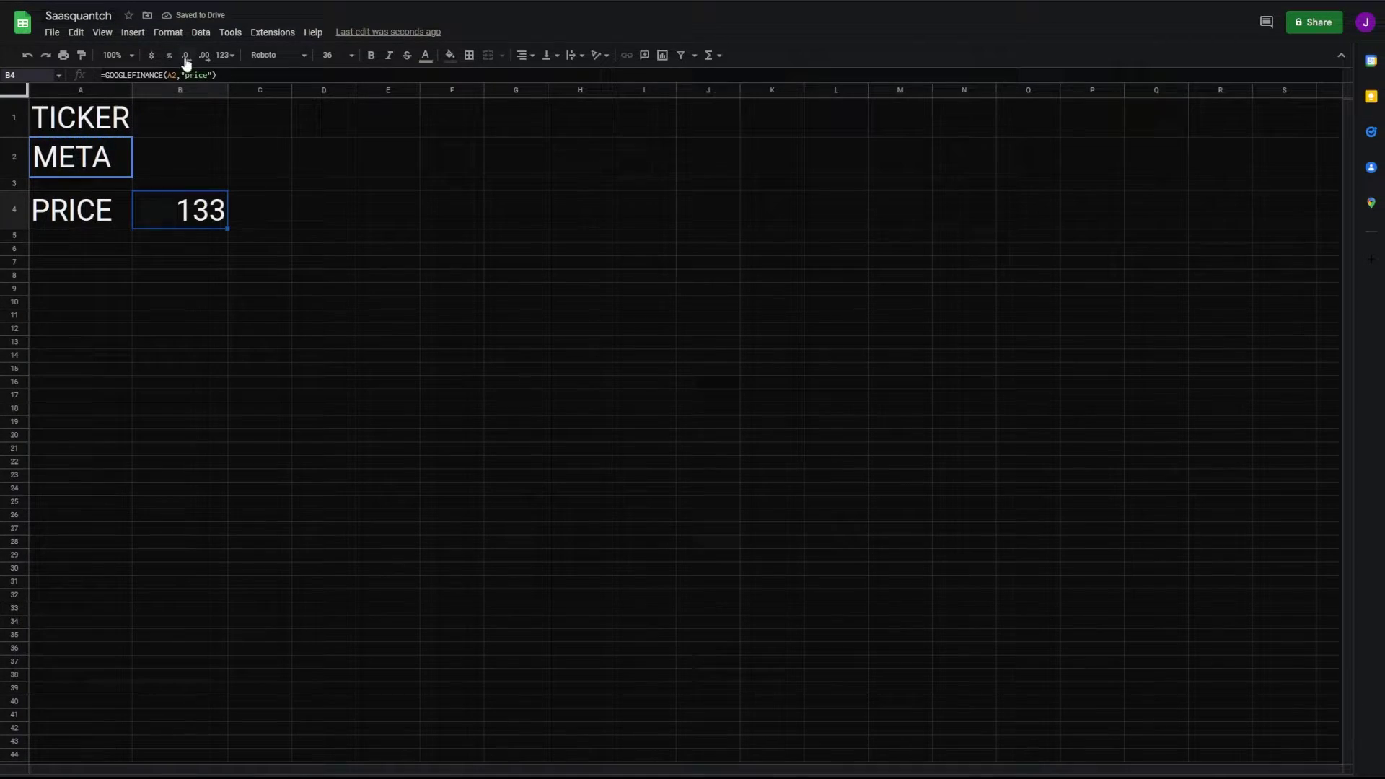
click(152, 54)
click(72, 249)
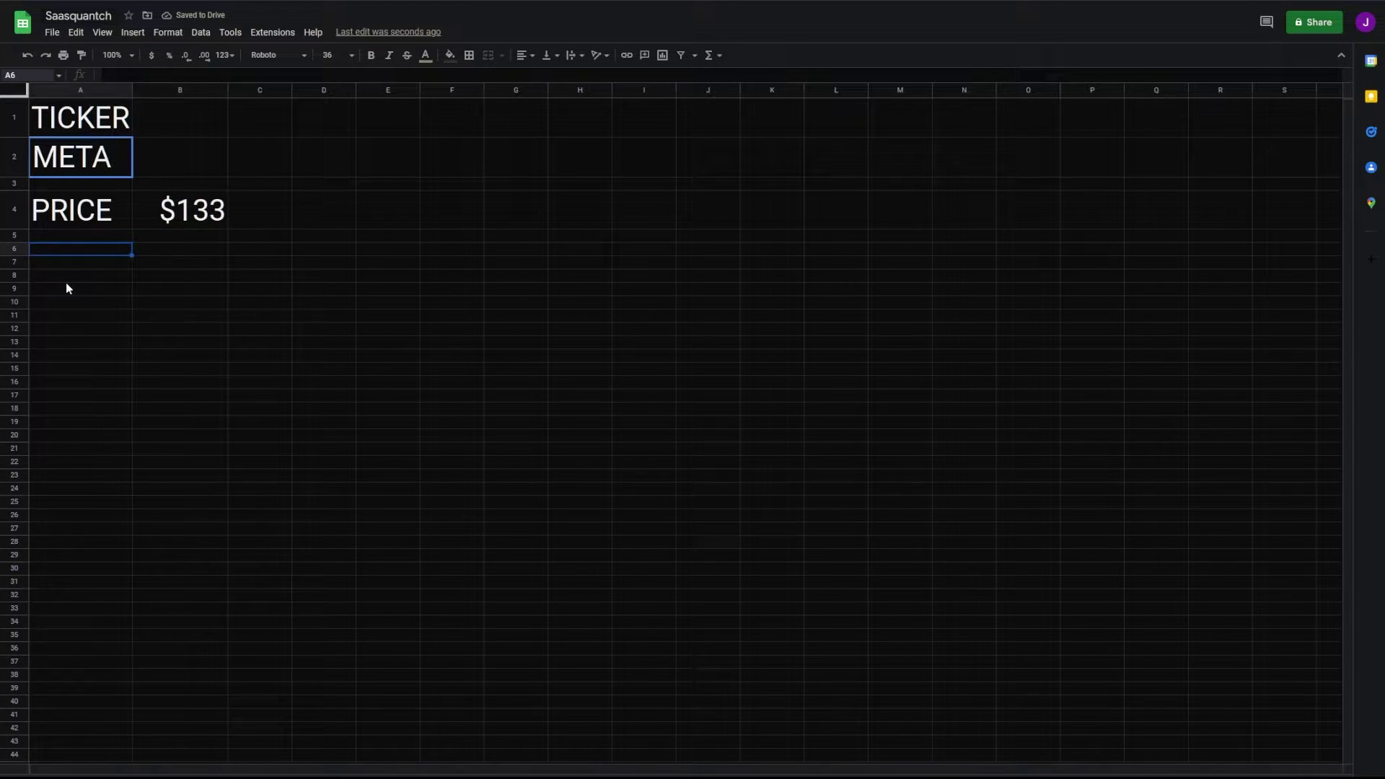
Add an EPS row with =GOOGLEFINANCE(A2,"EPS") in B6, shown as whole-dollar currency ($12)
text(EPS)
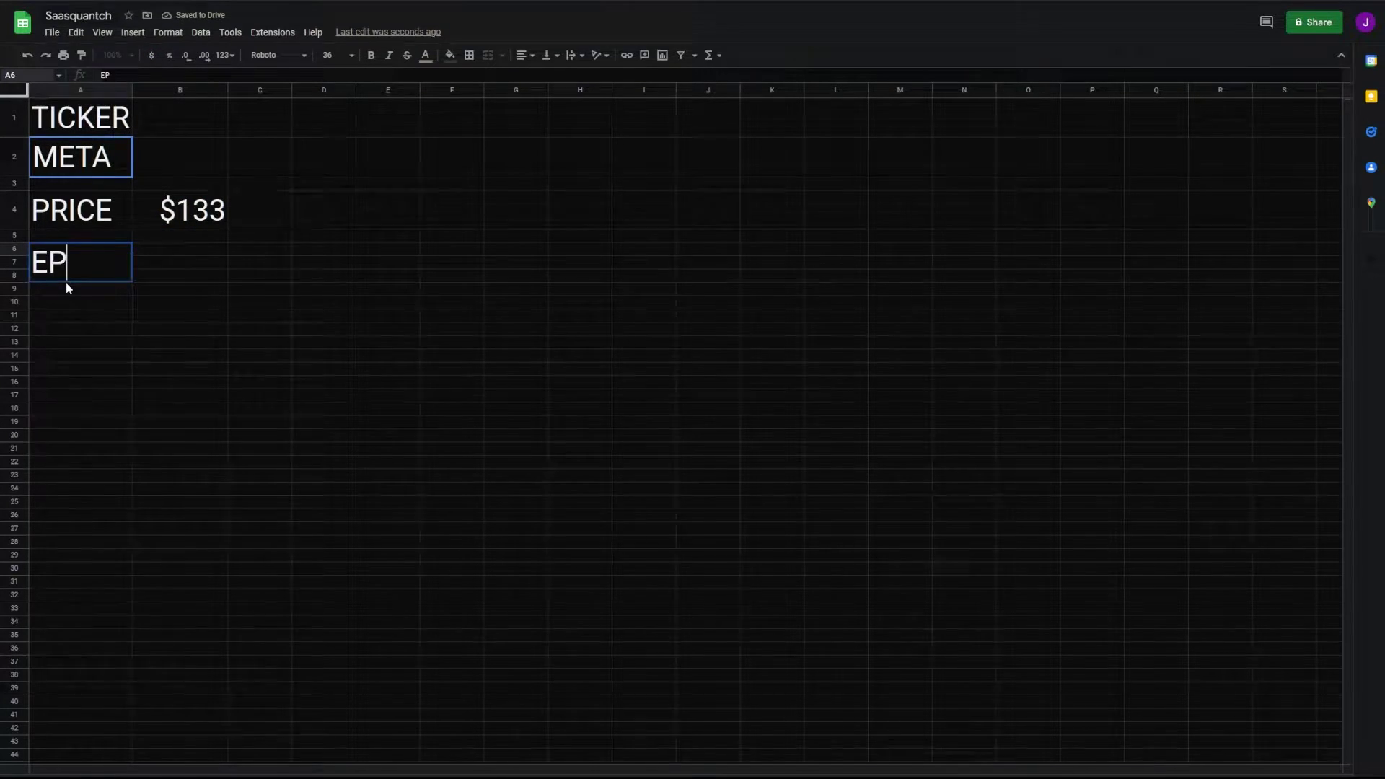
click(165, 251)
text(=GOOG)
key(Tab)
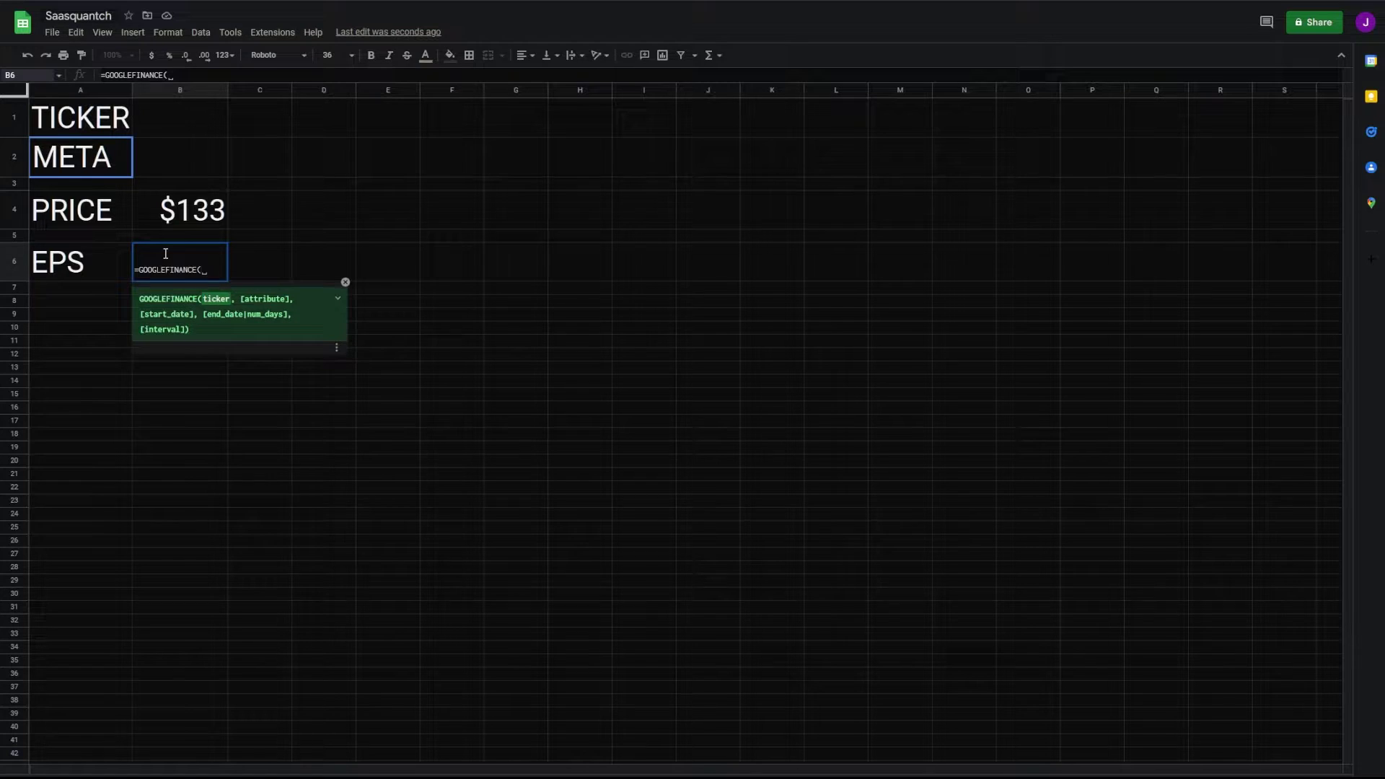
click(85, 166)
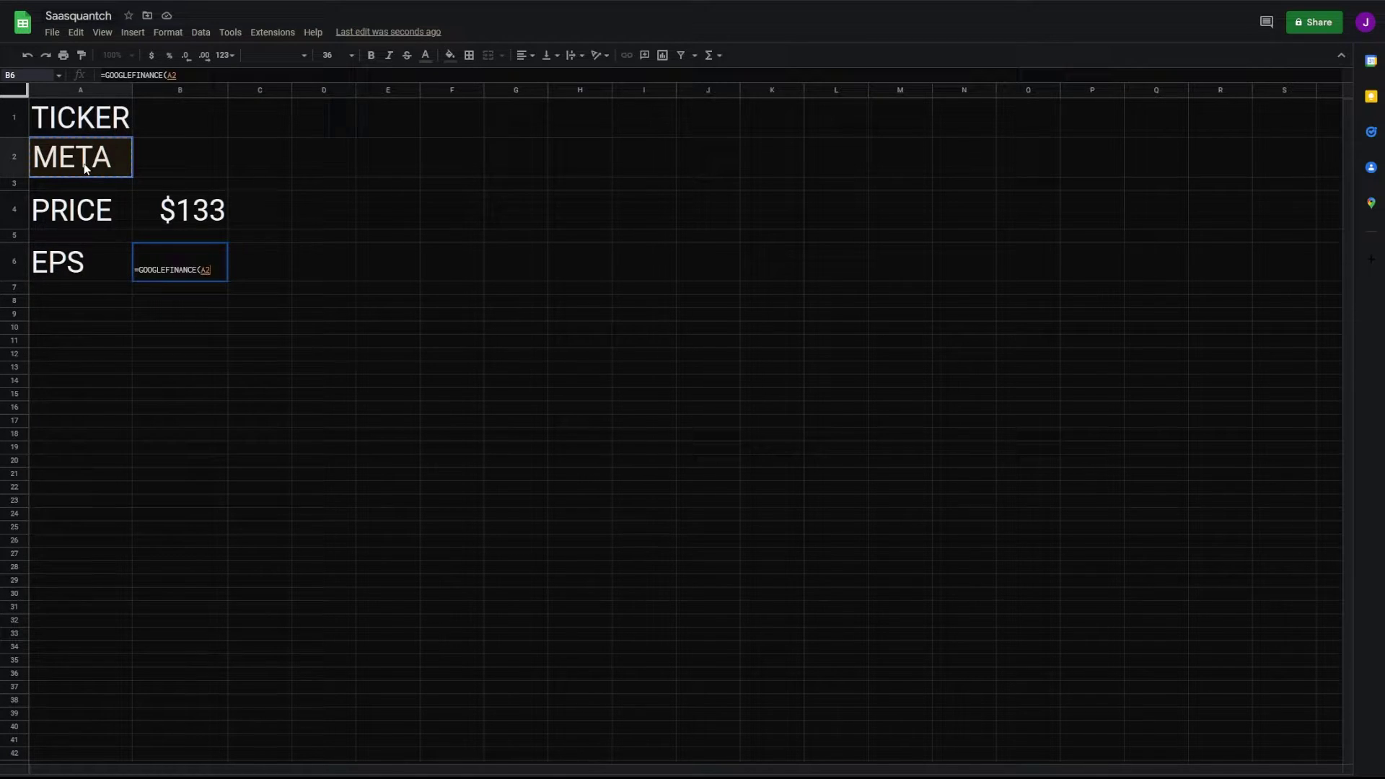
text(, )
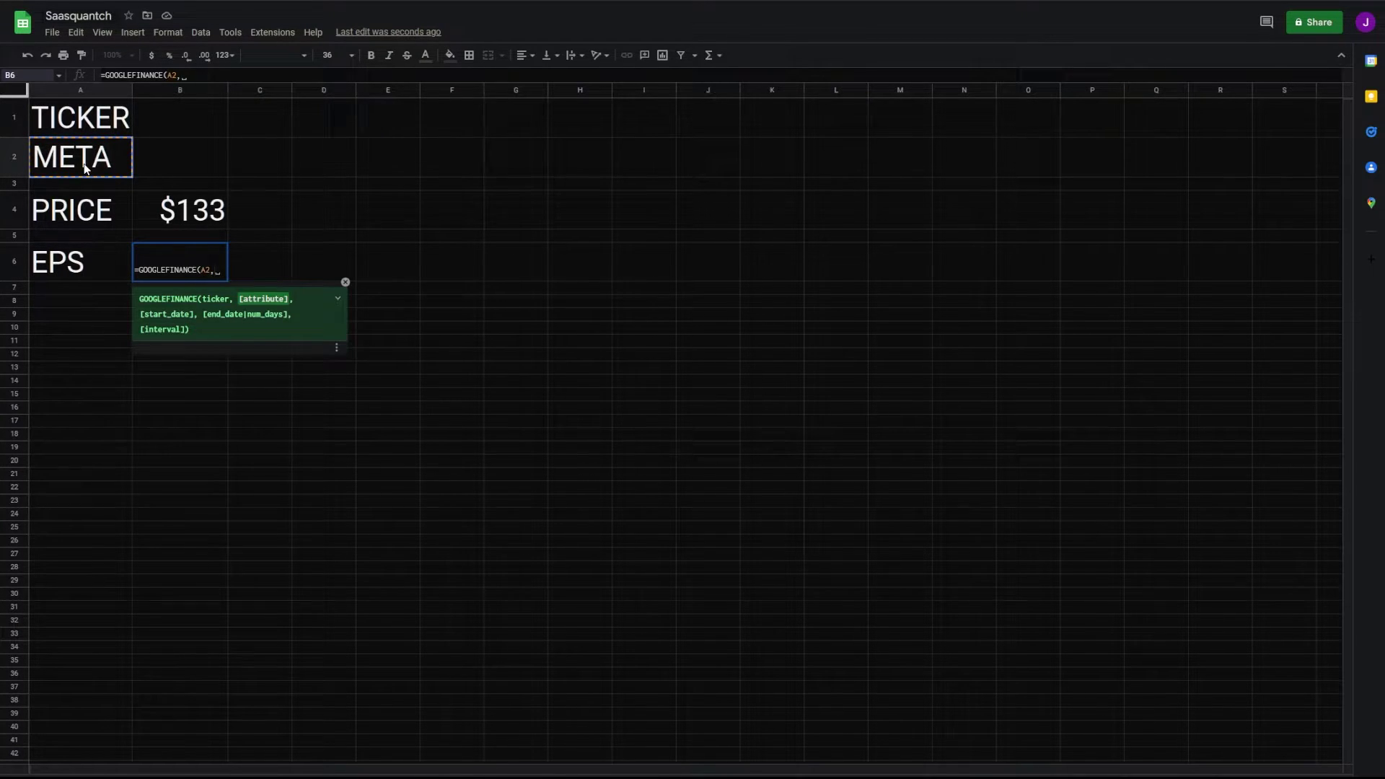
text("EPS"))
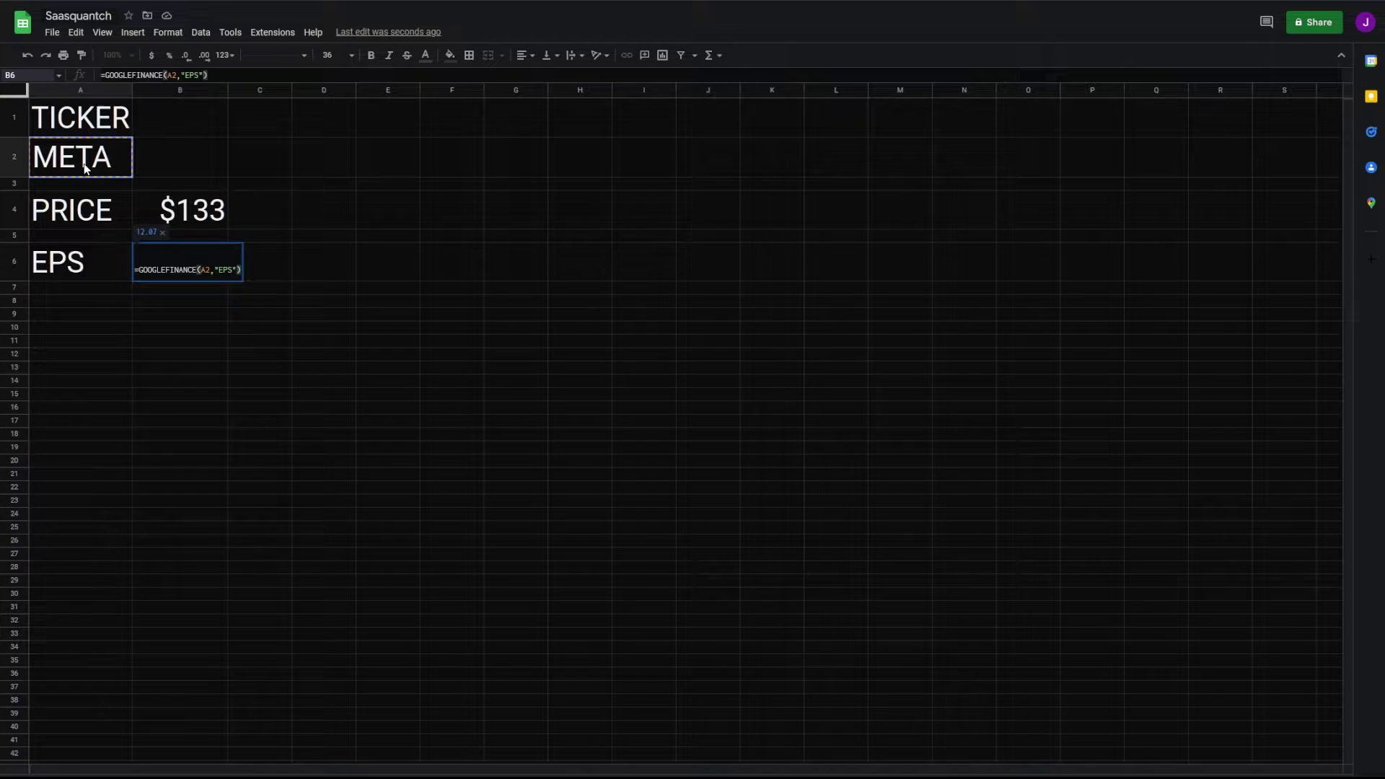
key(Return)
click(194, 267)
click(152, 55)
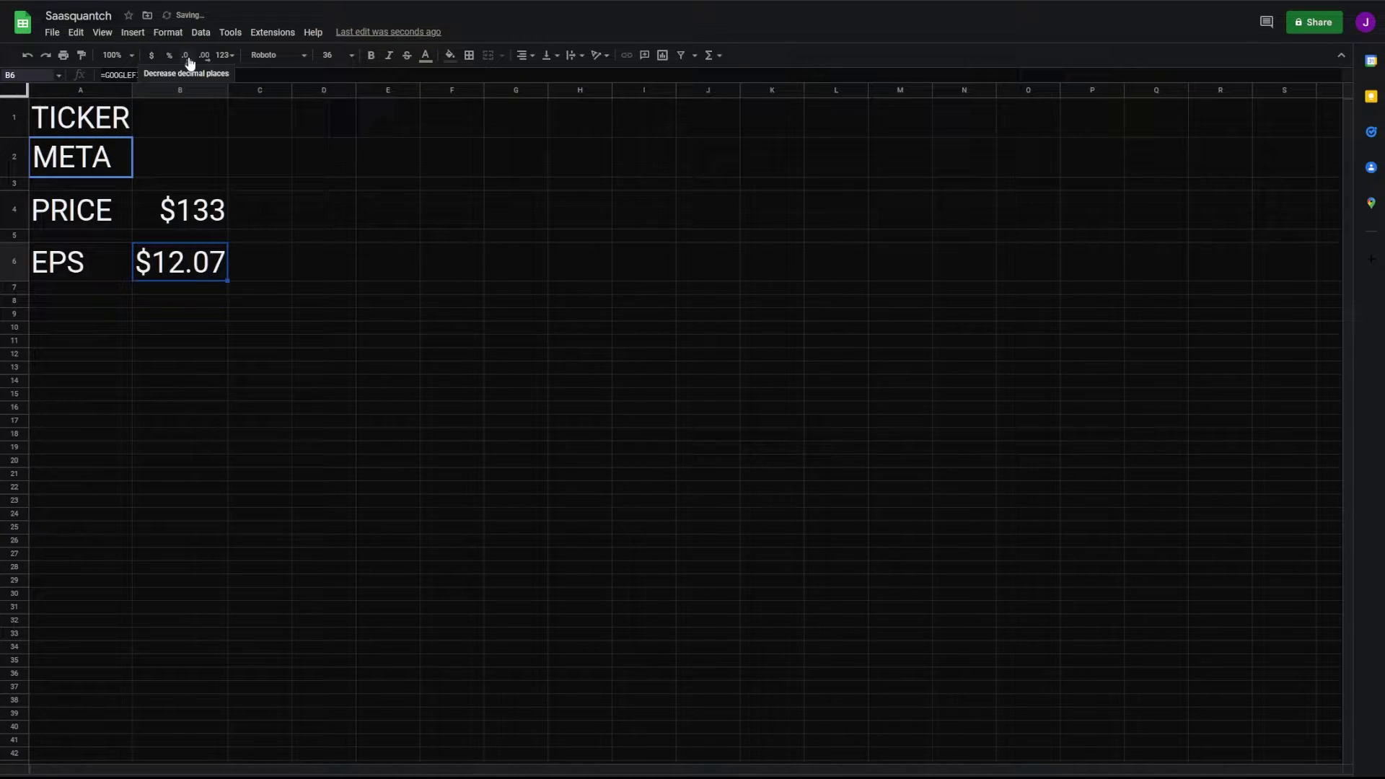
click(189, 58)
click(189, 57)
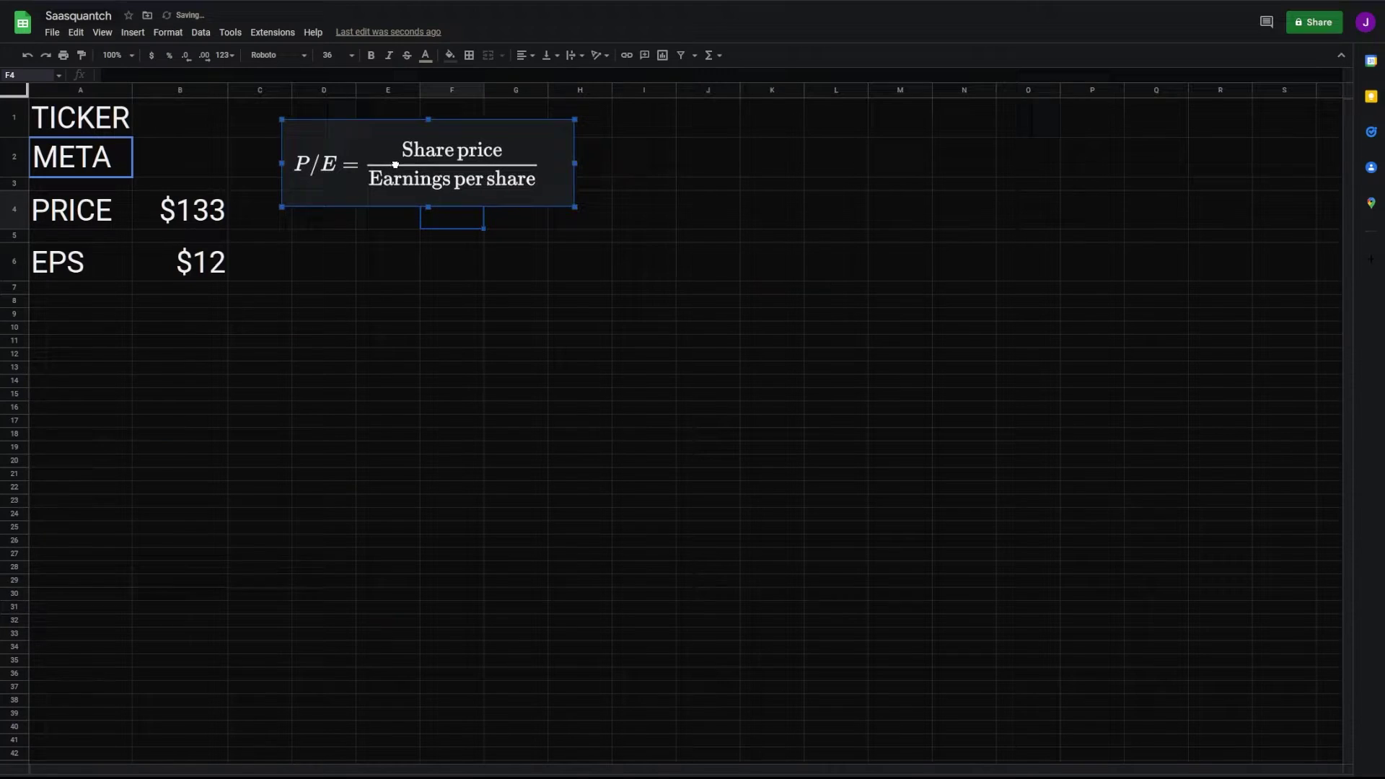
Place the P/E formula image beside the figures and add a P/E Ratio row computing =B4/B6
drag(392, 163, 404, 146)
click(72, 302)
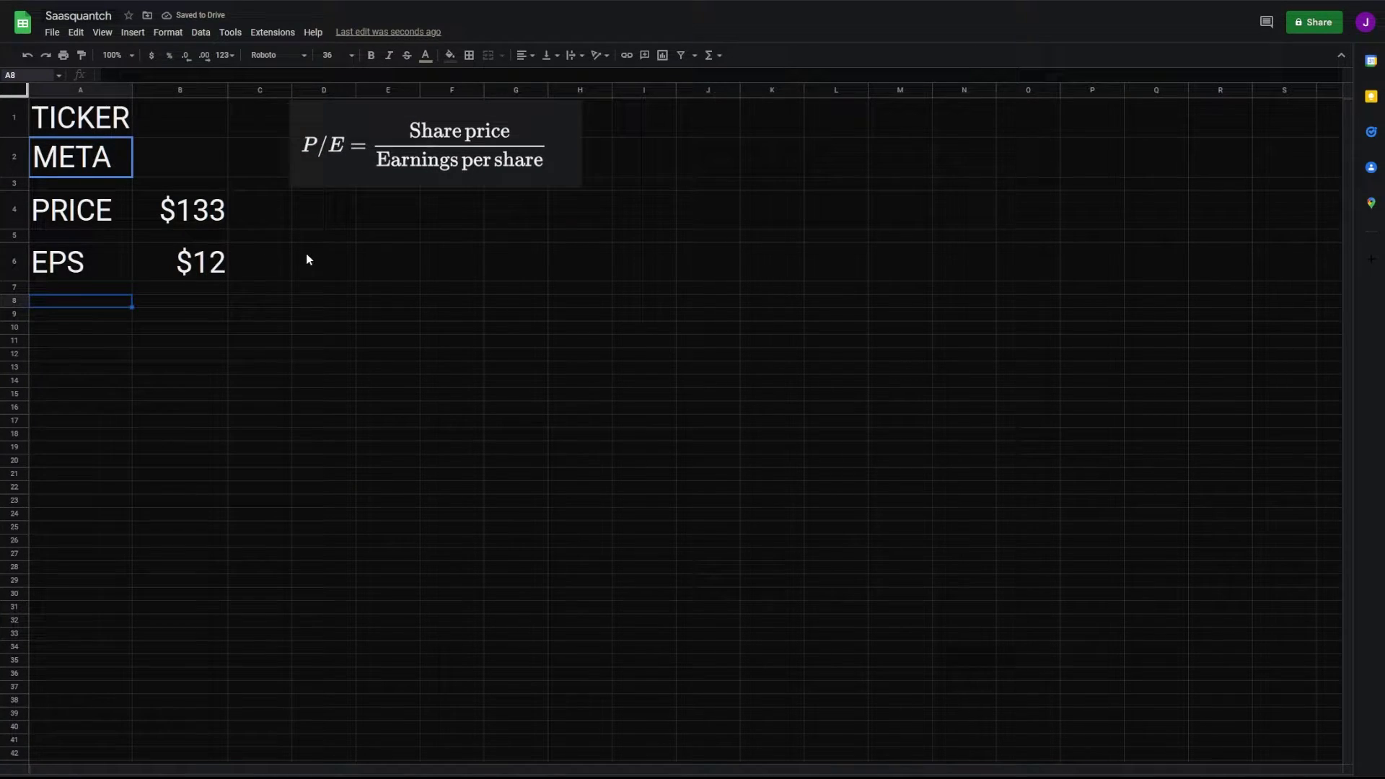
text(P/E Rati)
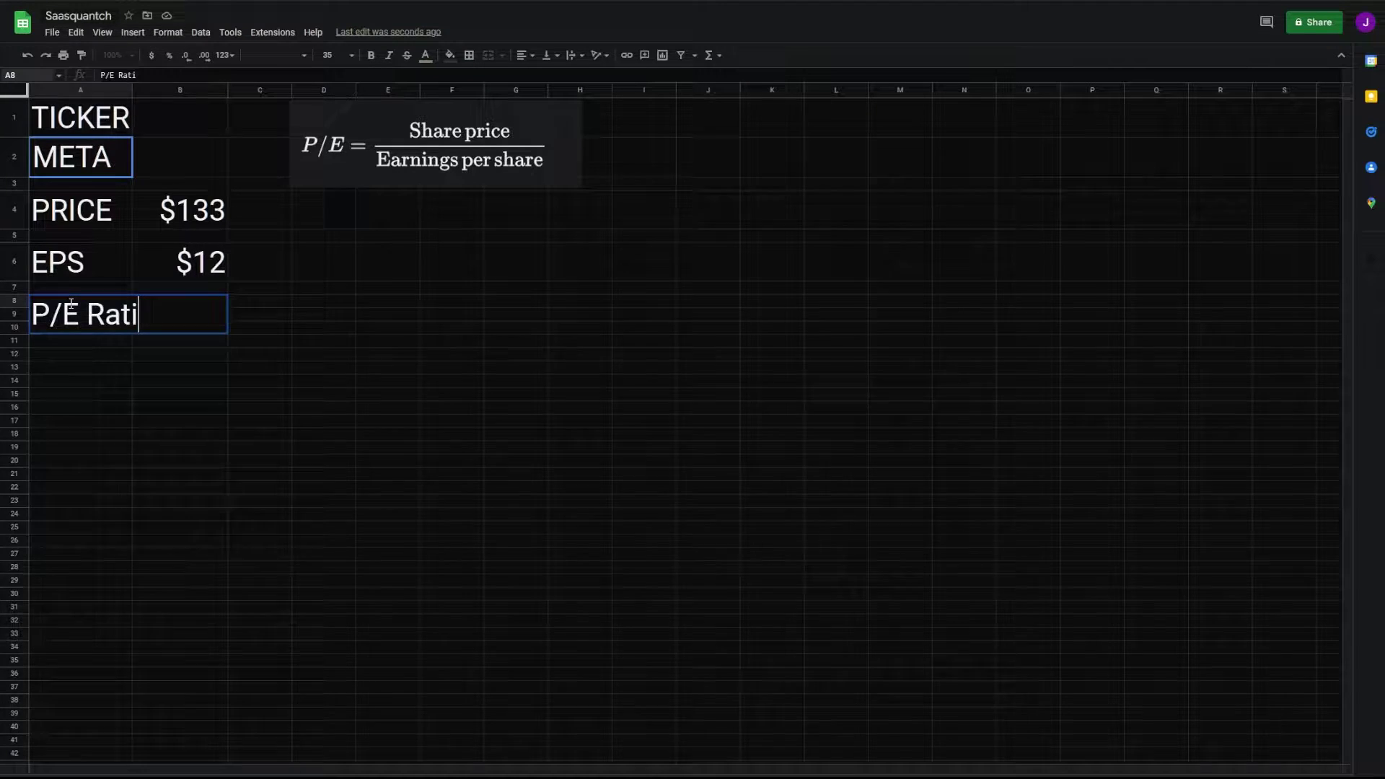
key(Tab)
text(=)
click(191, 215)
text(/)
click(202, 263)
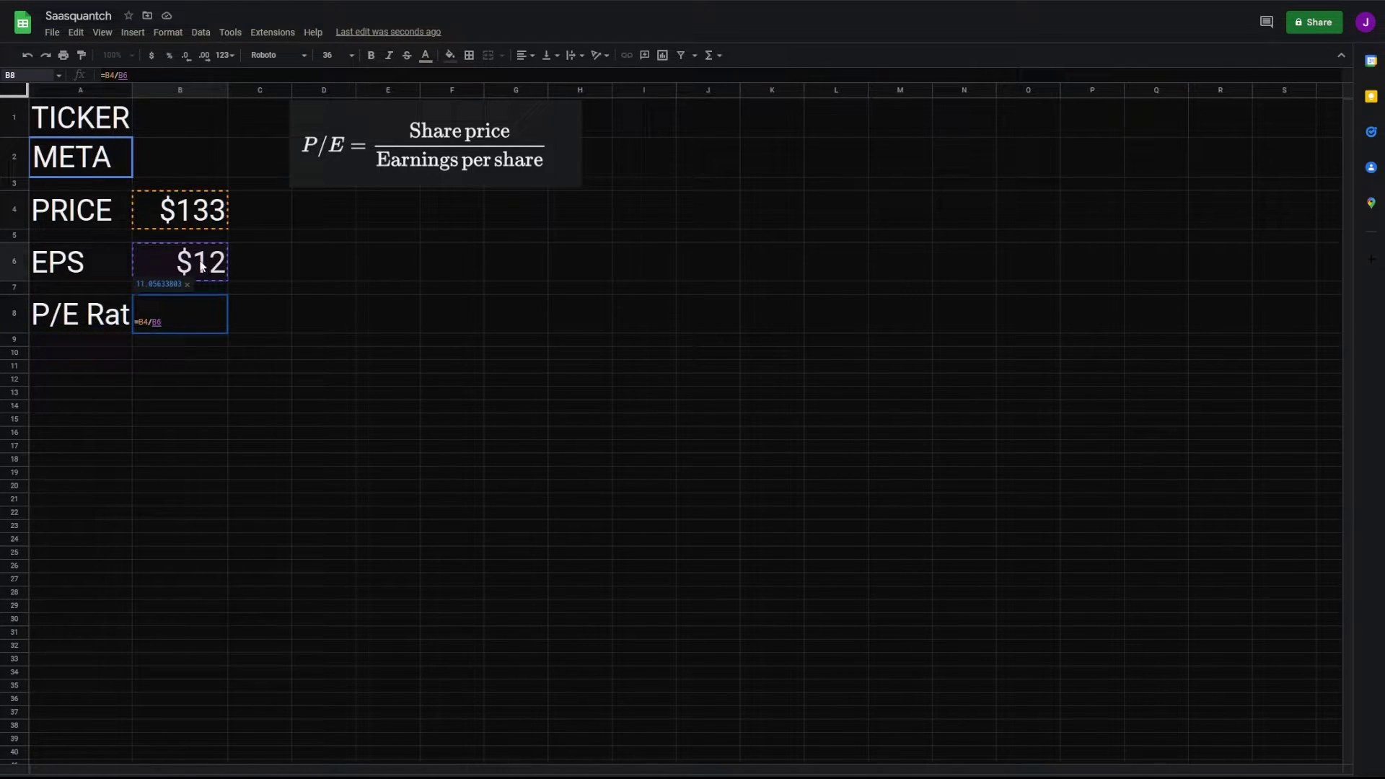
key(Return)
click(186, 380)
click(100, 338)
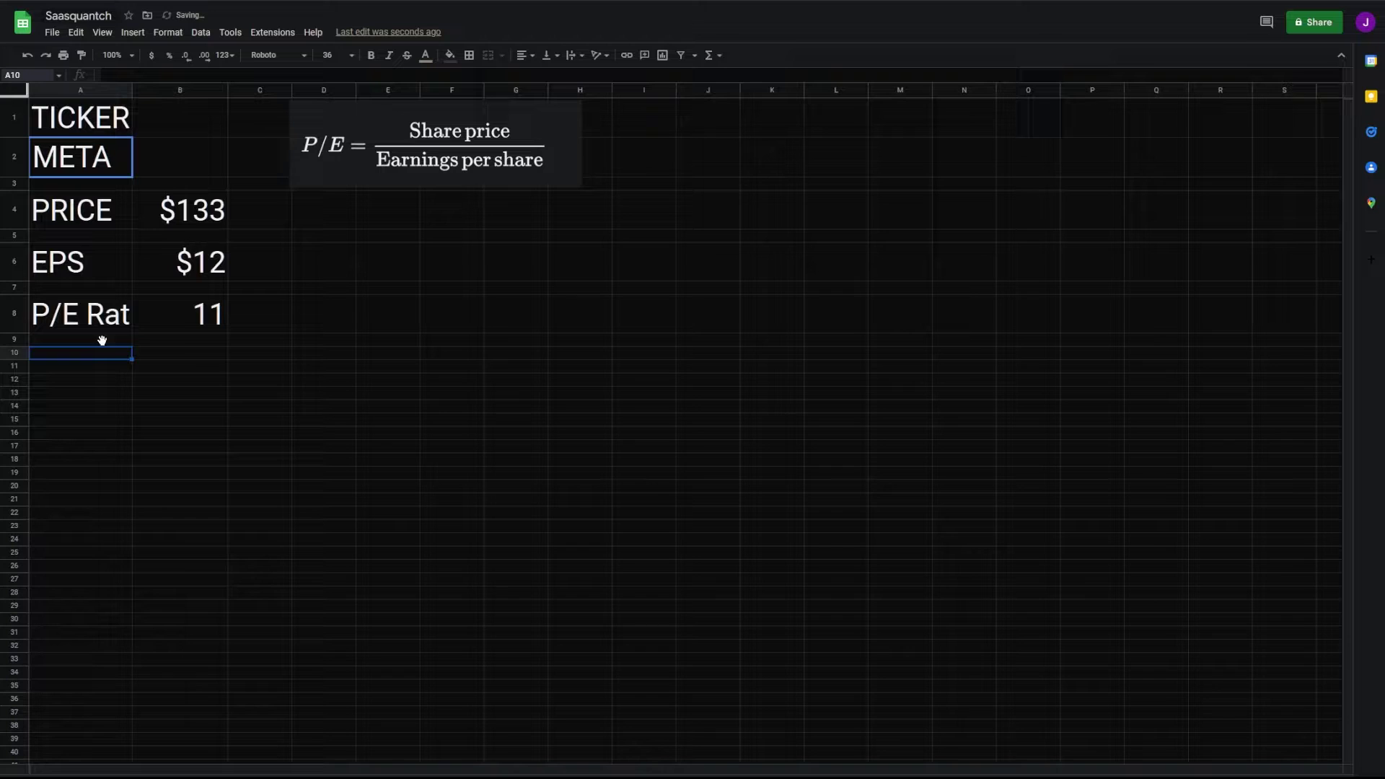
click(148, 366)
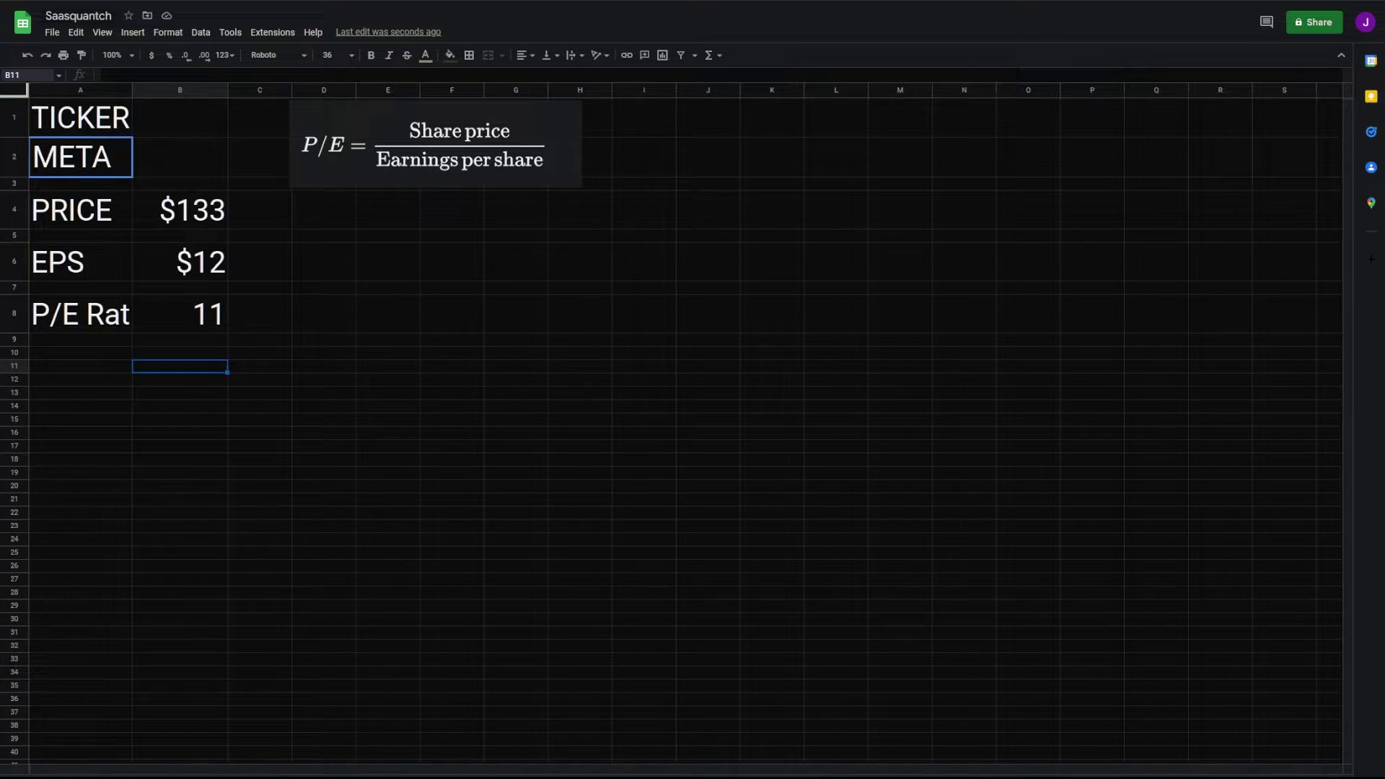
Shrink the P/E image and enter =TRANSPOSE(fmpIncomeStatement(A2,"4","quarter")) in D3
click(324, 218)
click(349, 173)
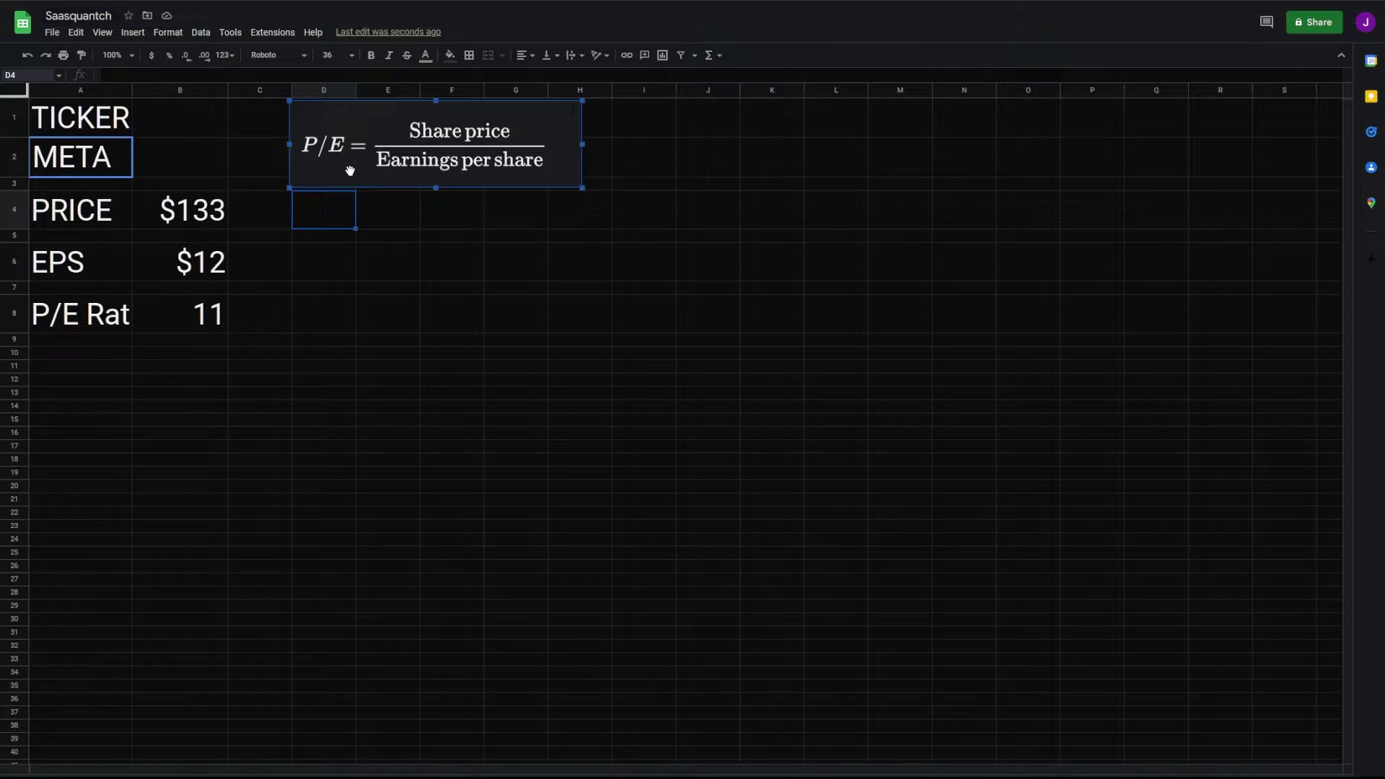
drag(585, 200, 534, 170)
click(337, 185)
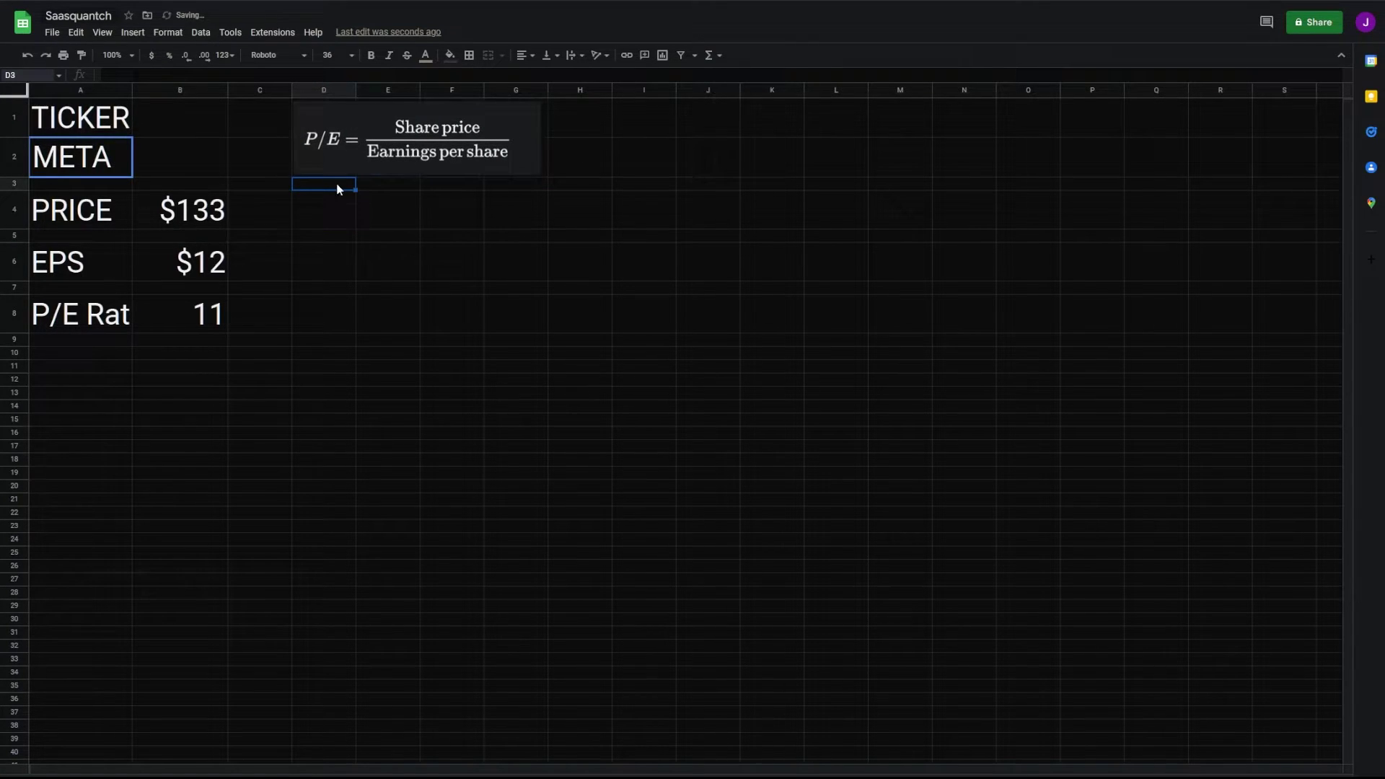
text(=)
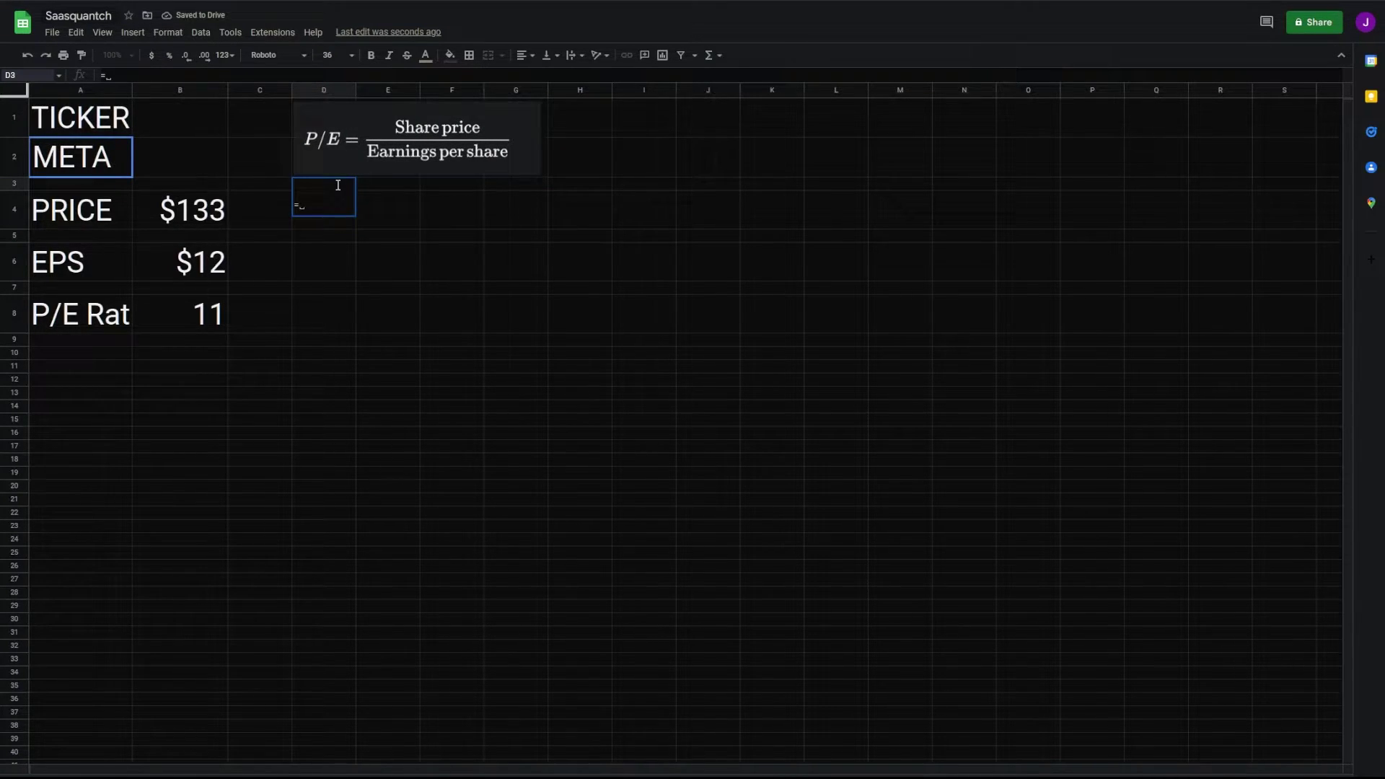
text(tra)
key(Tab)
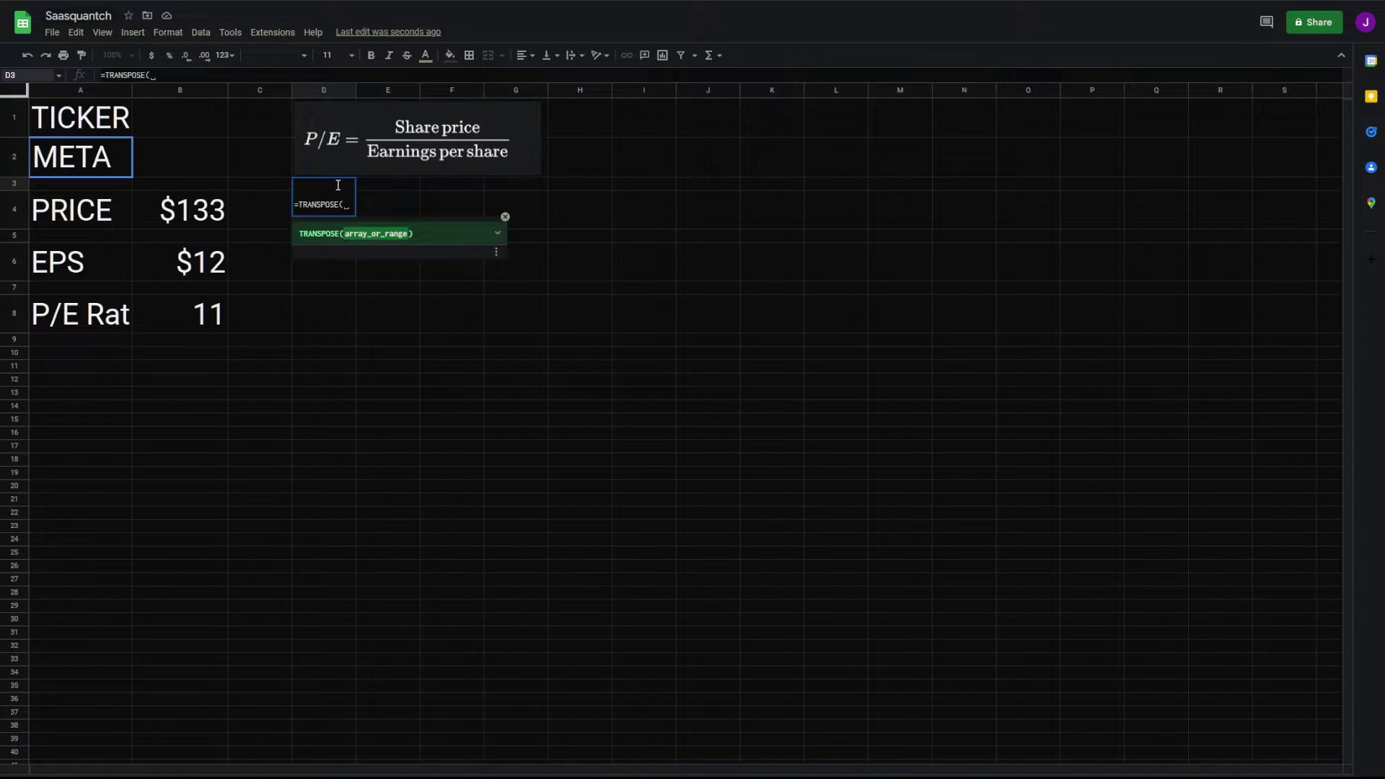
text(FMPINCOMES)
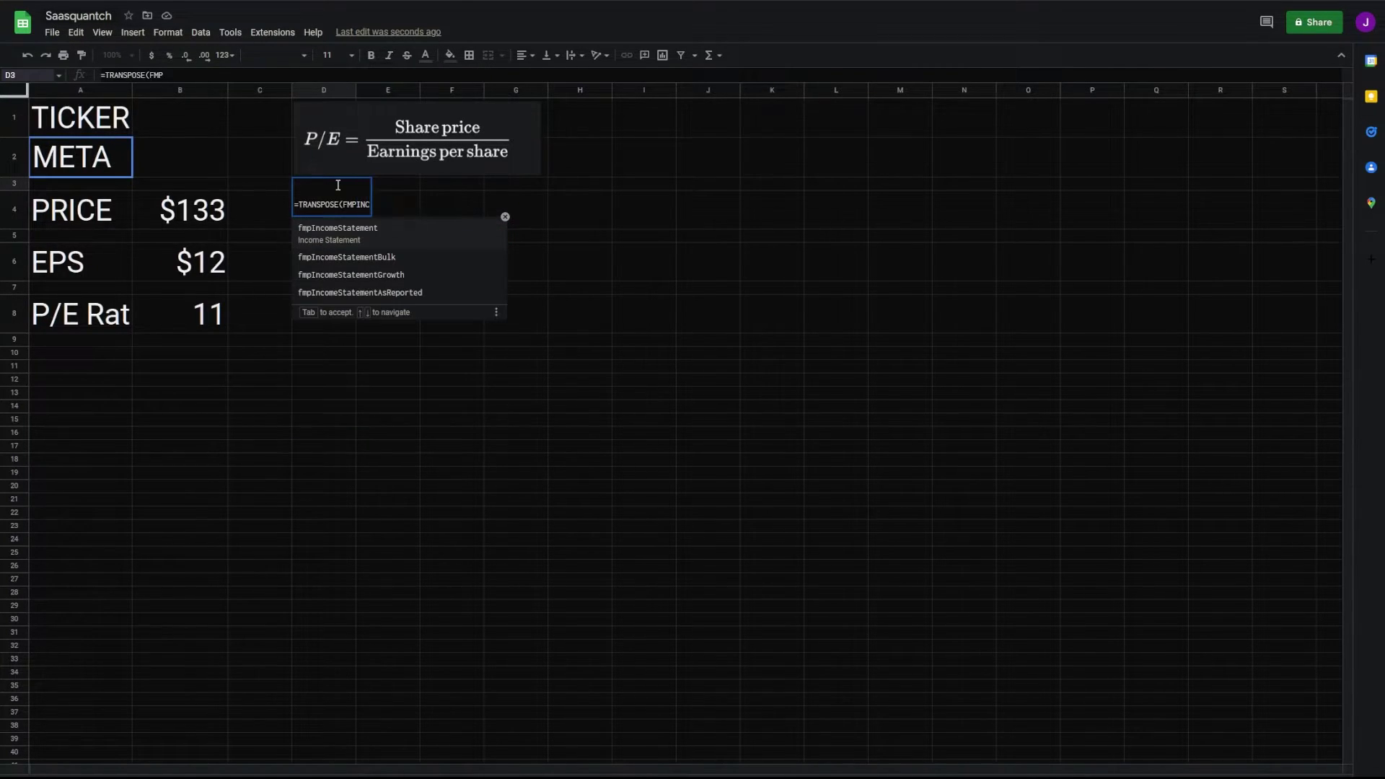
key(Tab)
click(94, 163)
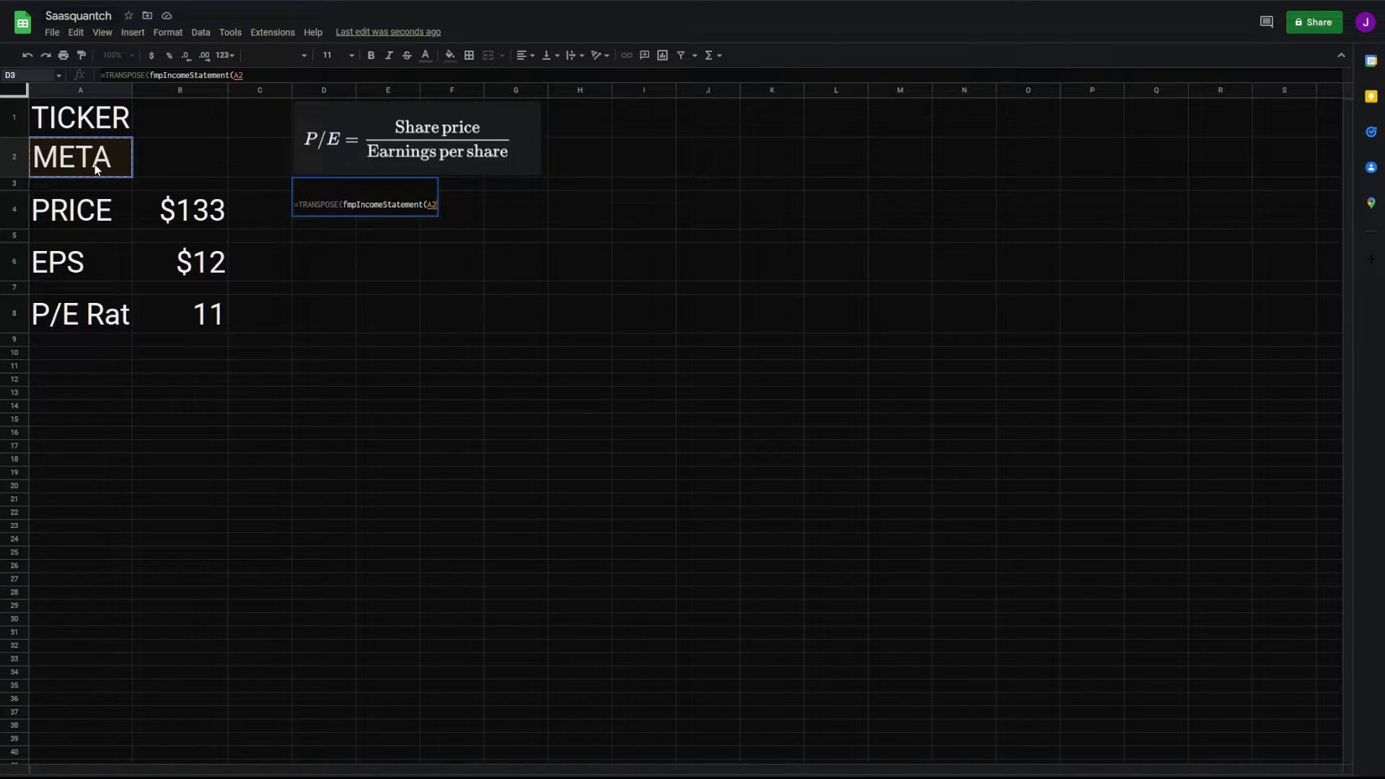
text(,"4","quarter"))
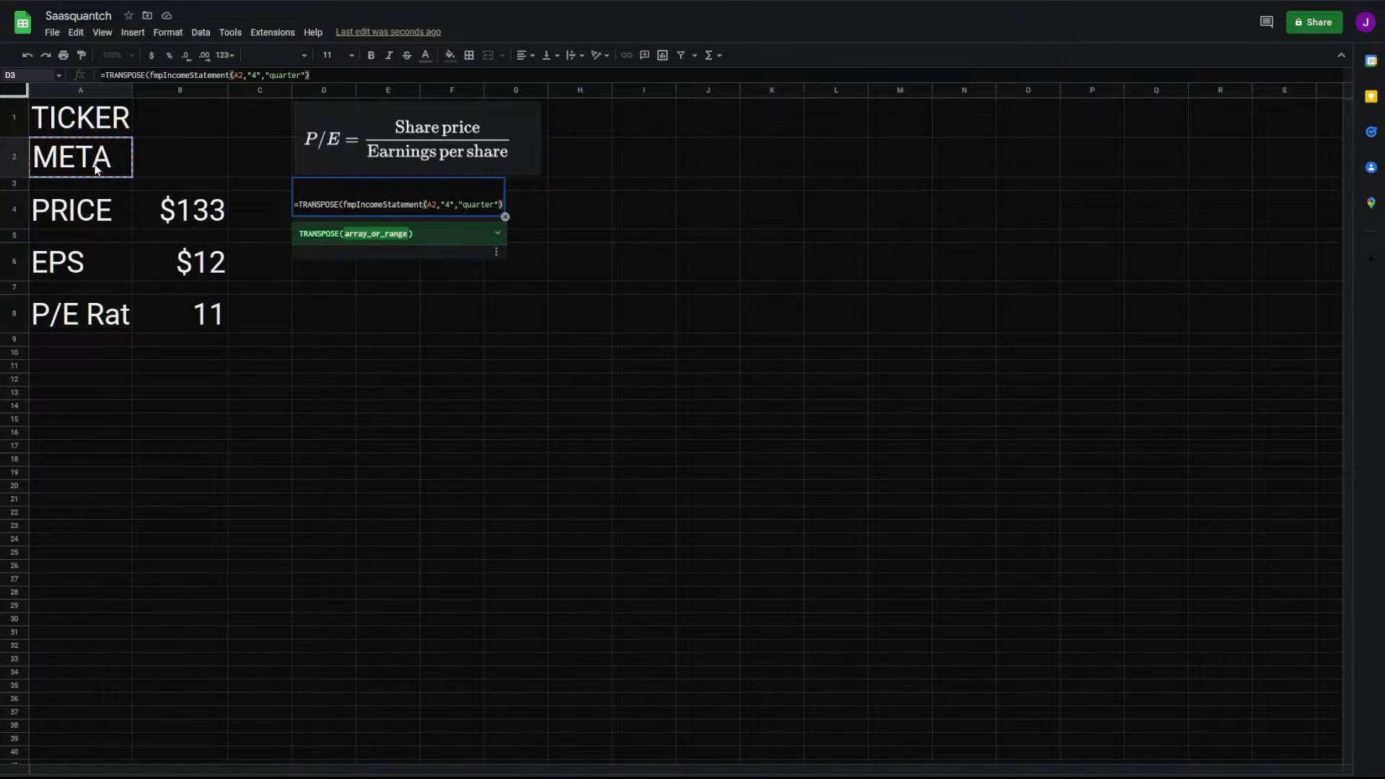
key(Return)
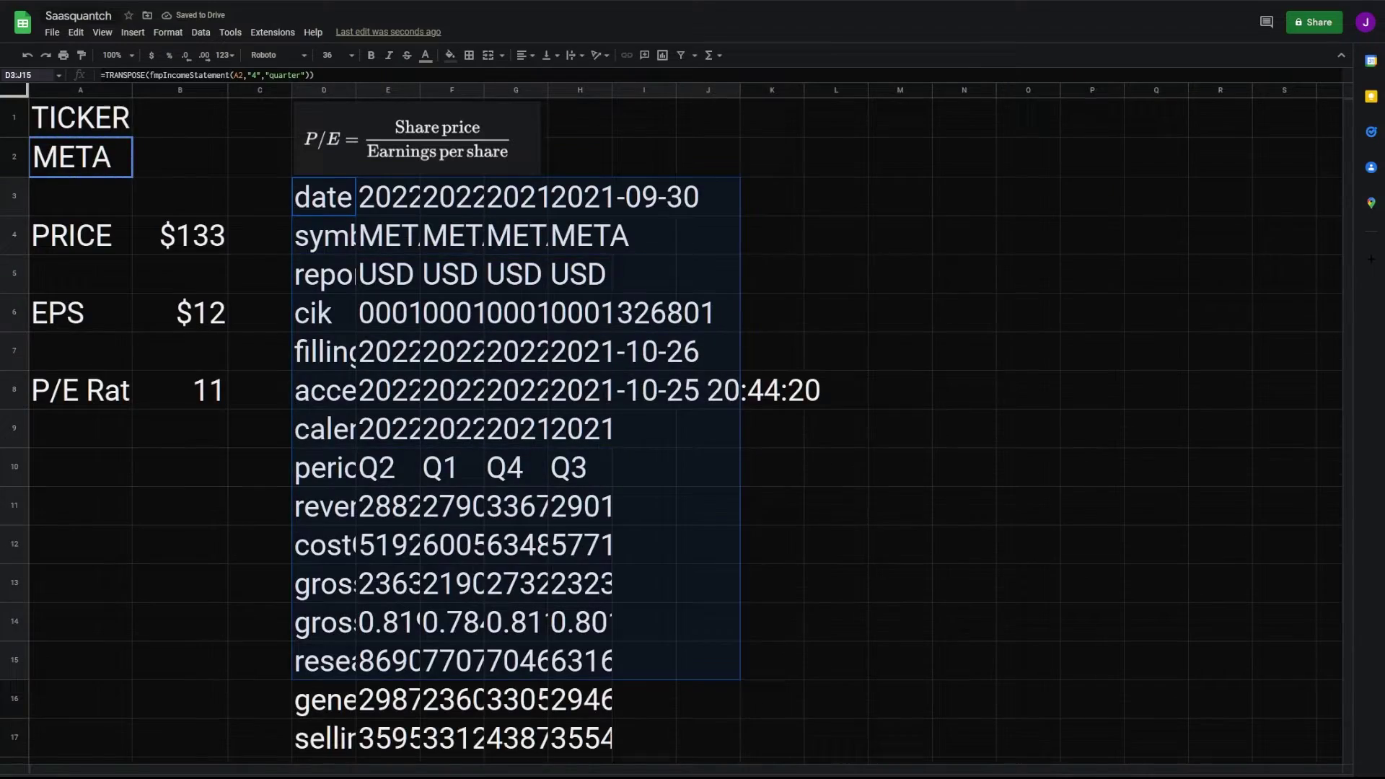
Set the income data to font size 10 and add a TTM column summing each row's quarters
key(ctrl+a)
scroll(833, 456, down, 15)
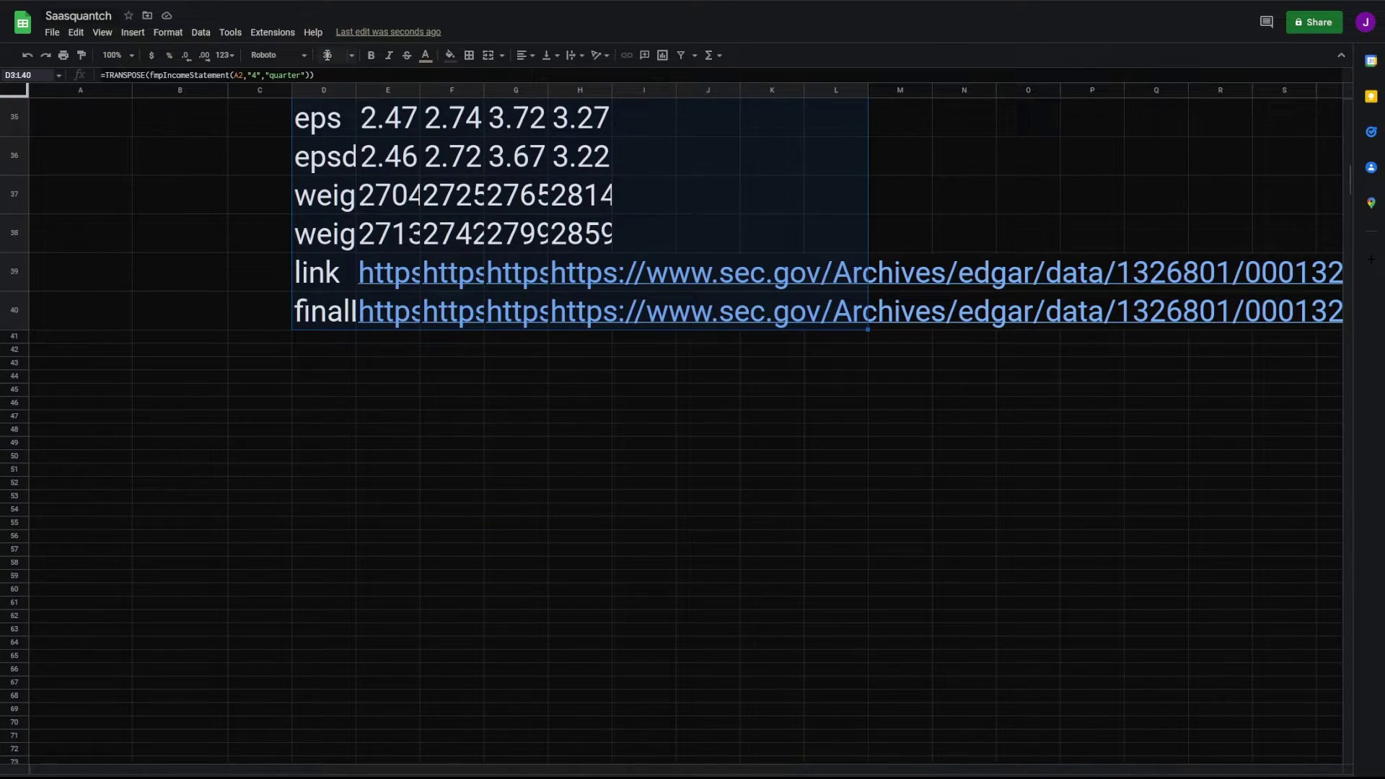
key(ctrl+backslash)
click(644, 352)
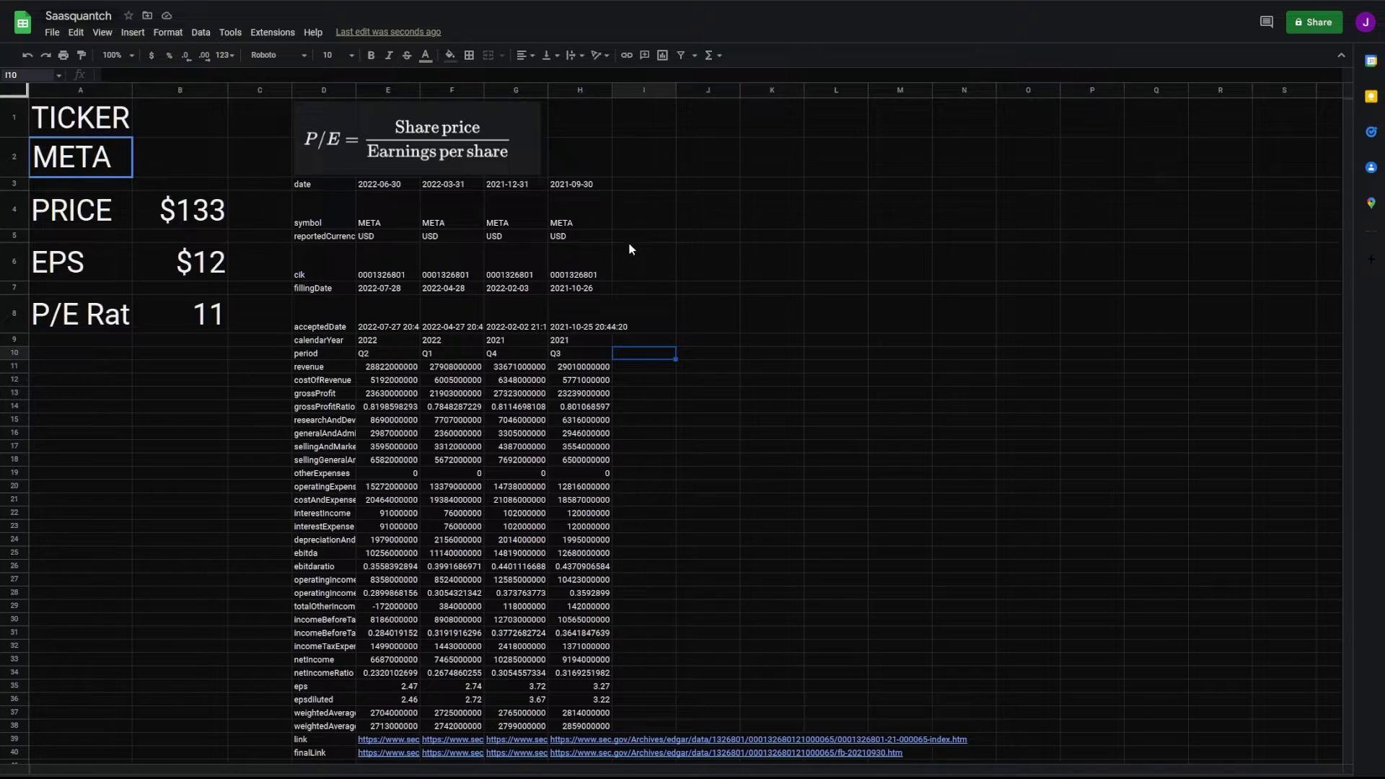
text(TTM)
key(Return)
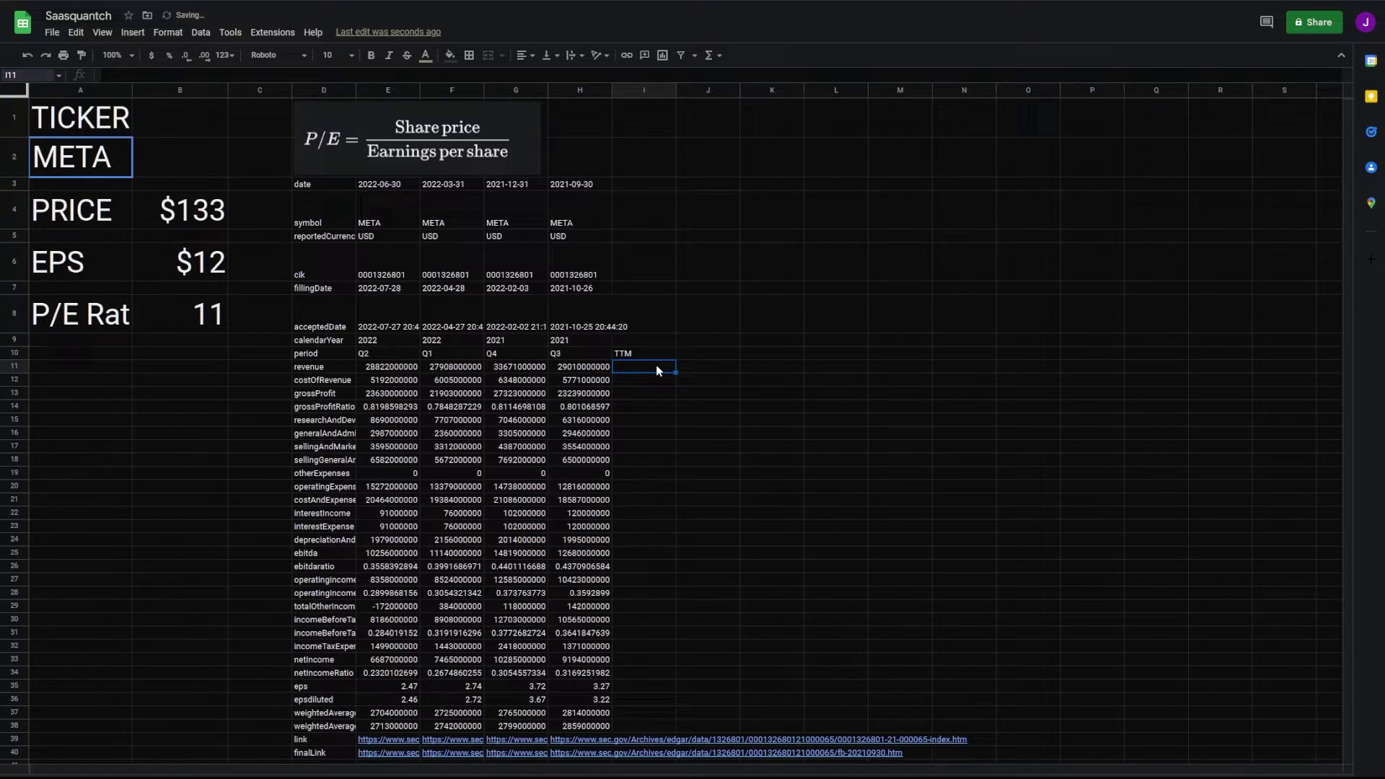
text(=SUM()
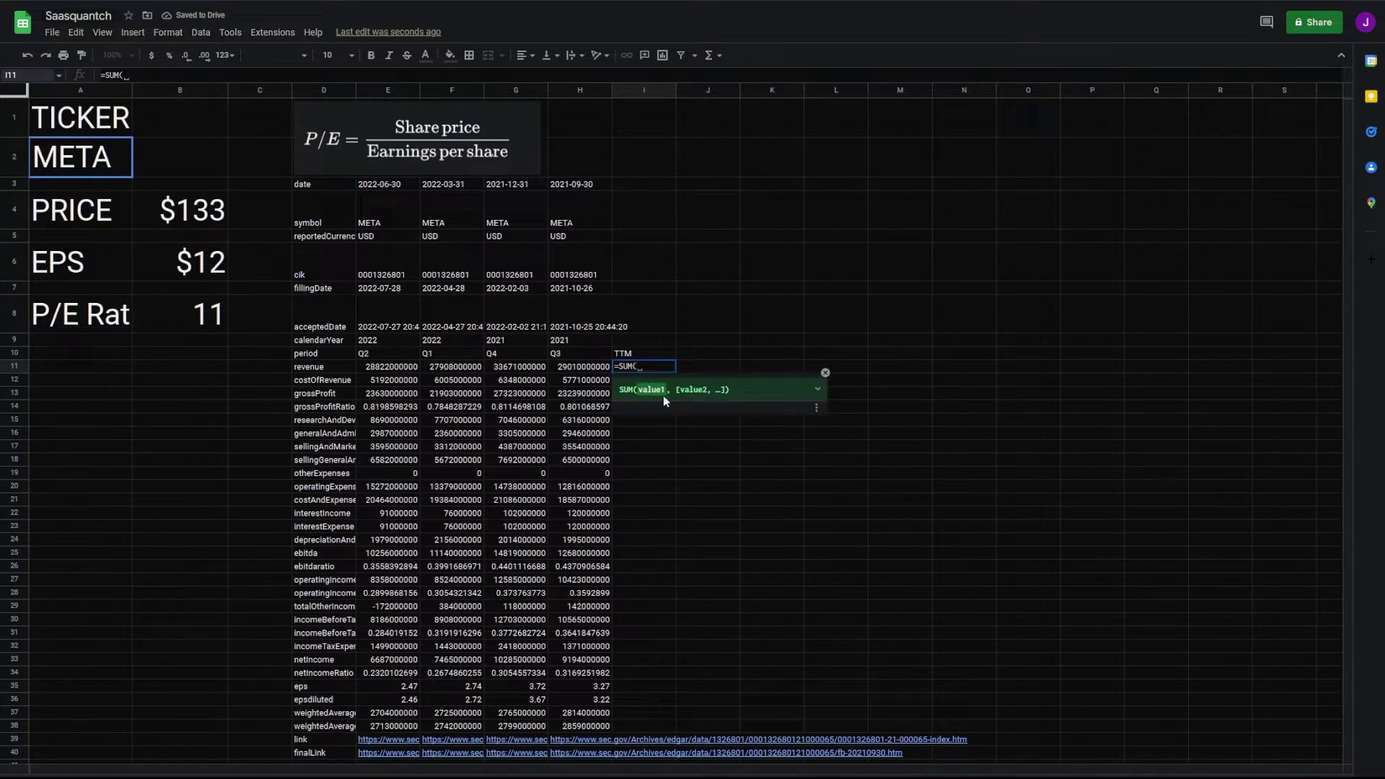
drag(381, 369, 556, 368)
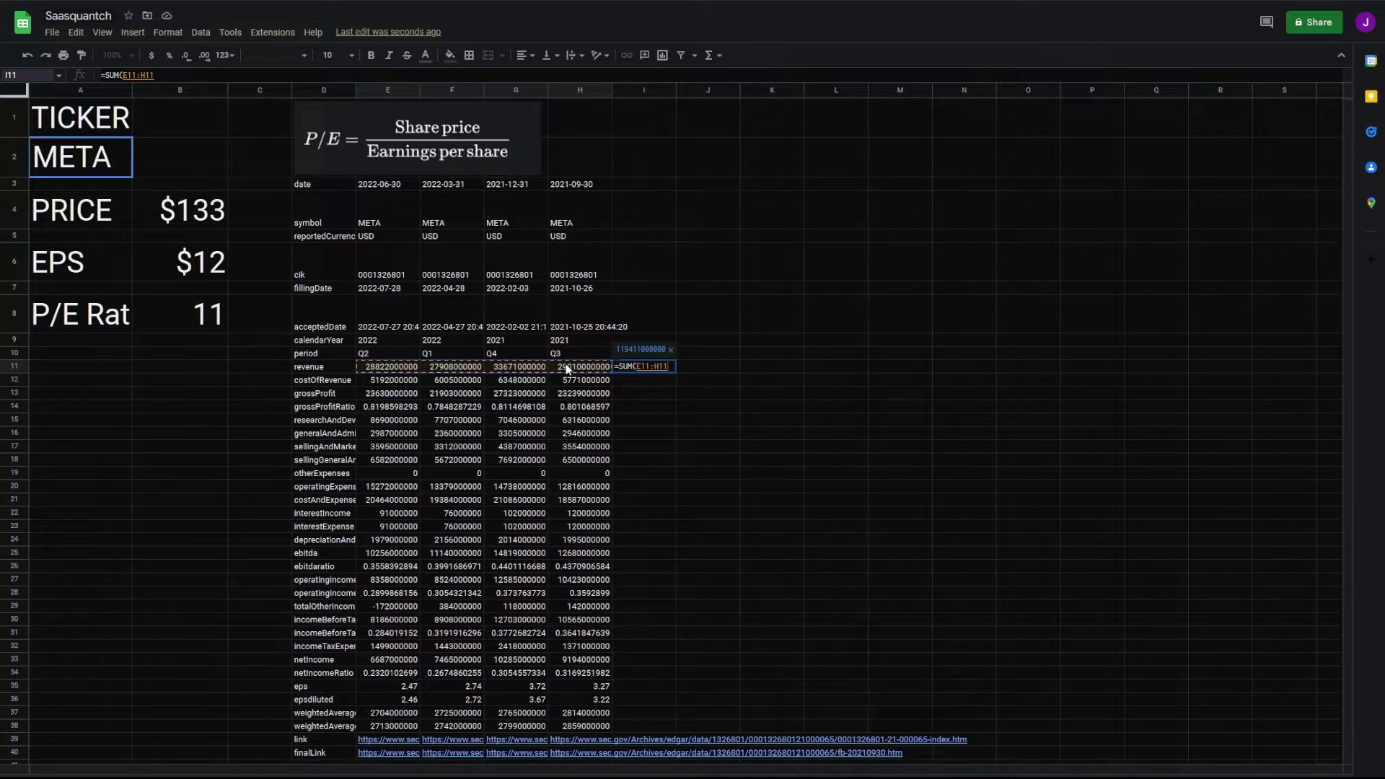
key(Return)
click(718, 465)
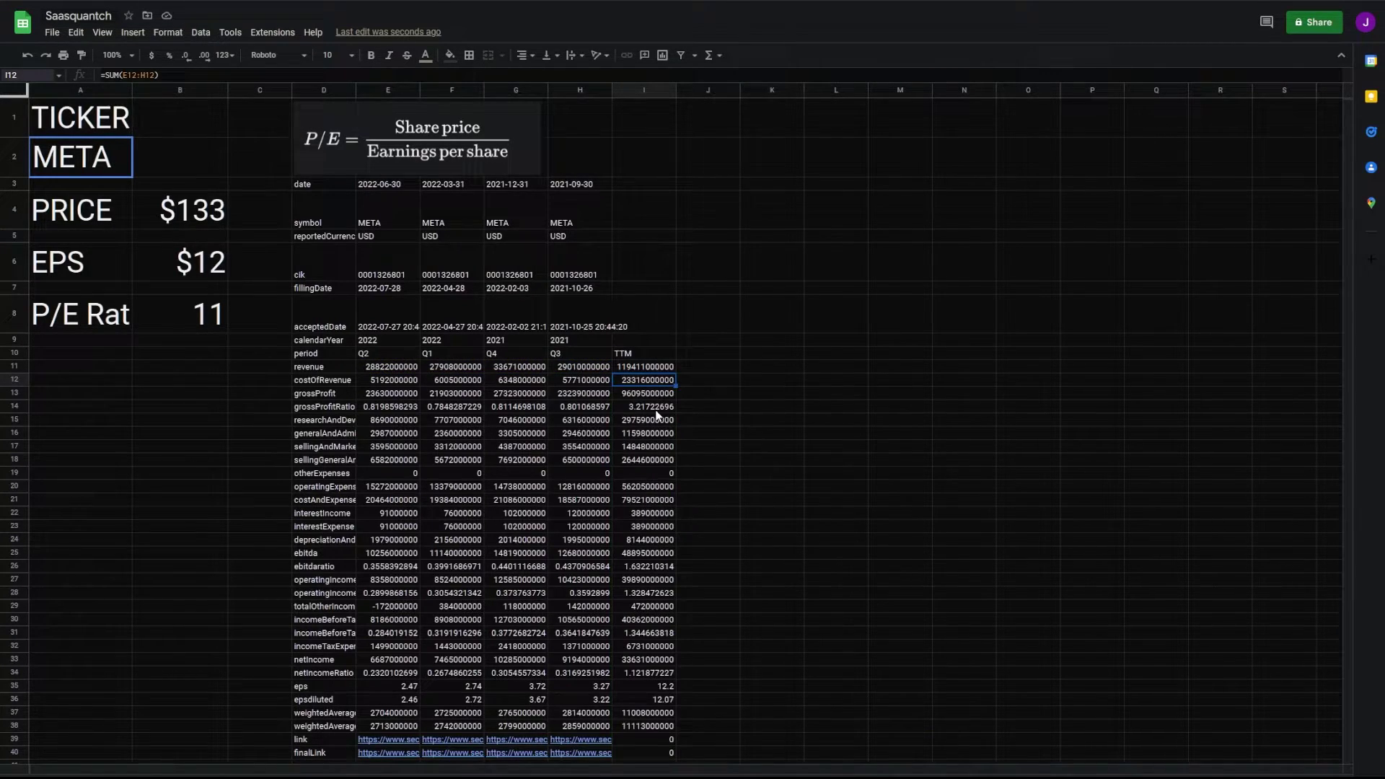
click(214, 222)
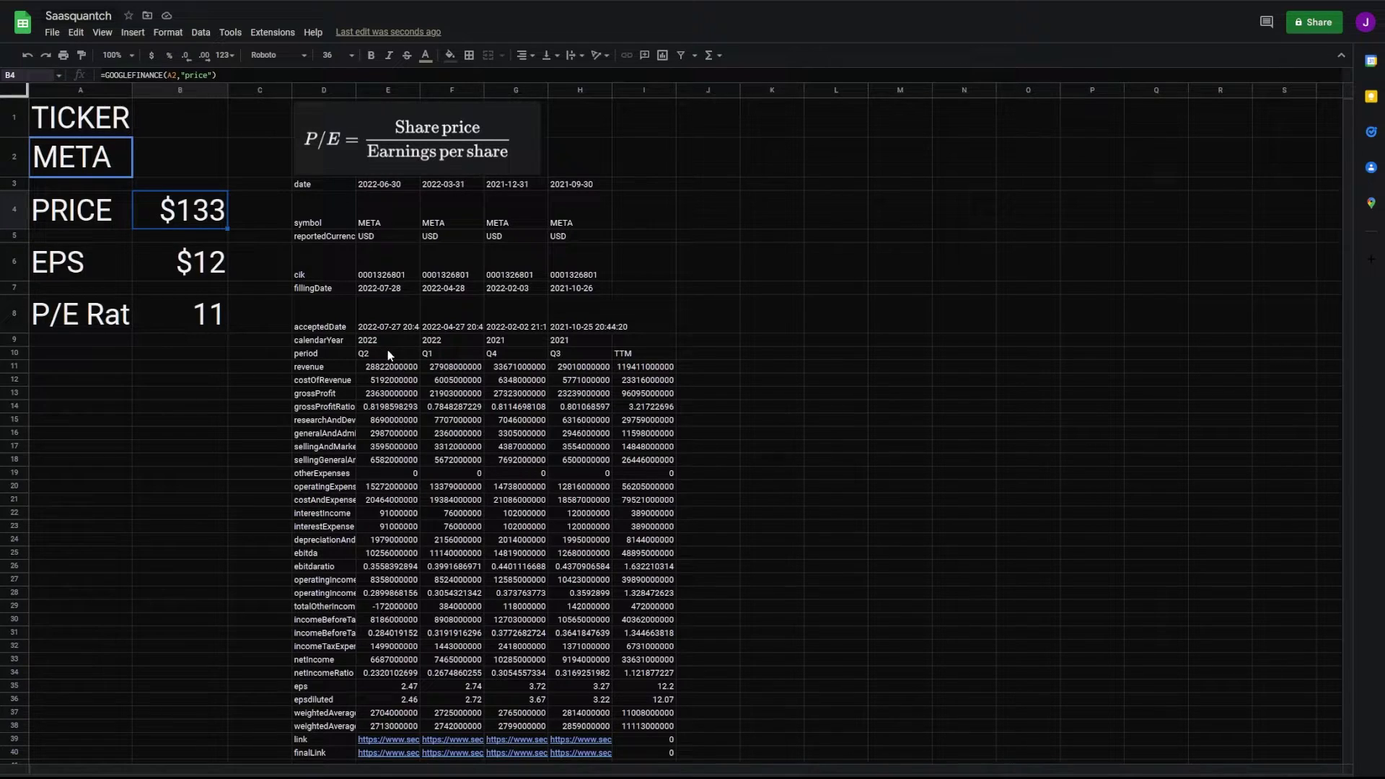
drag(570, 355, 385, 354)
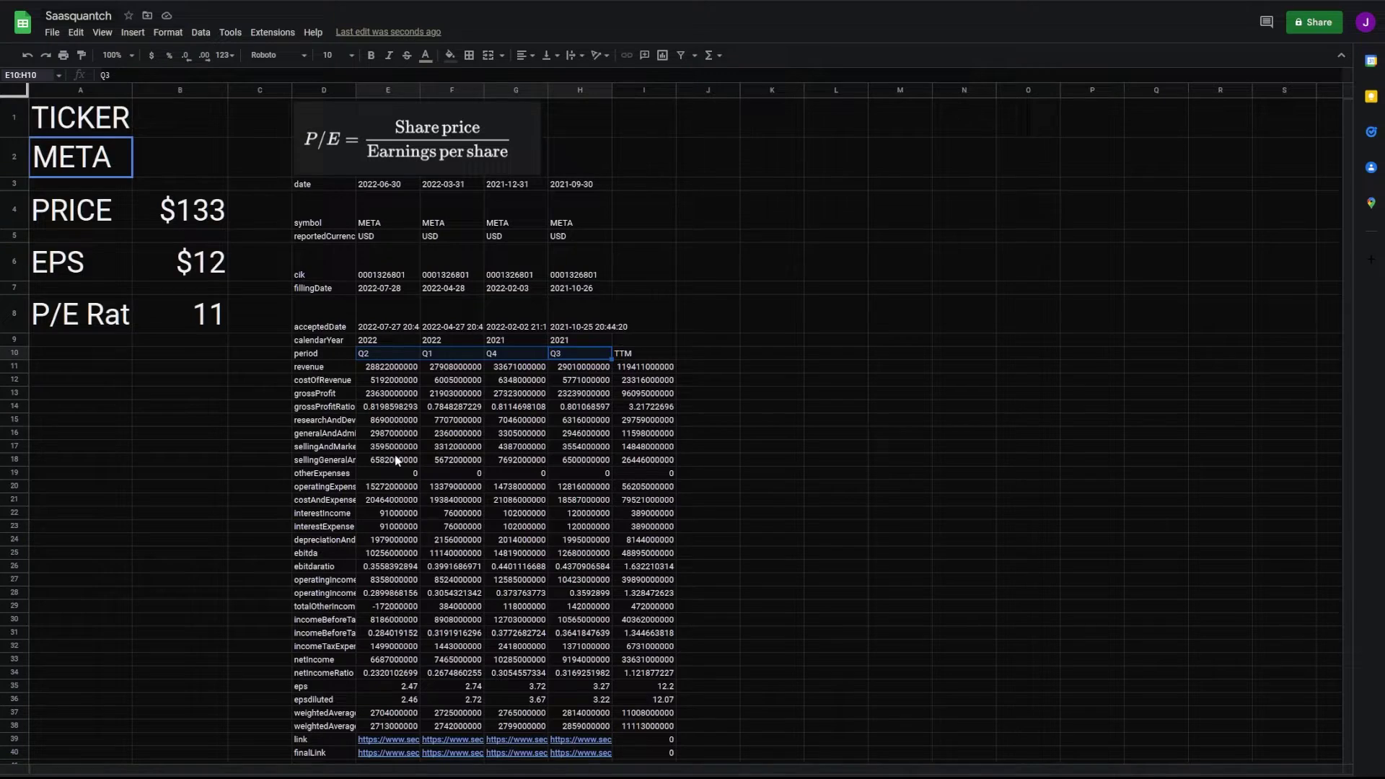
click(416, 694)
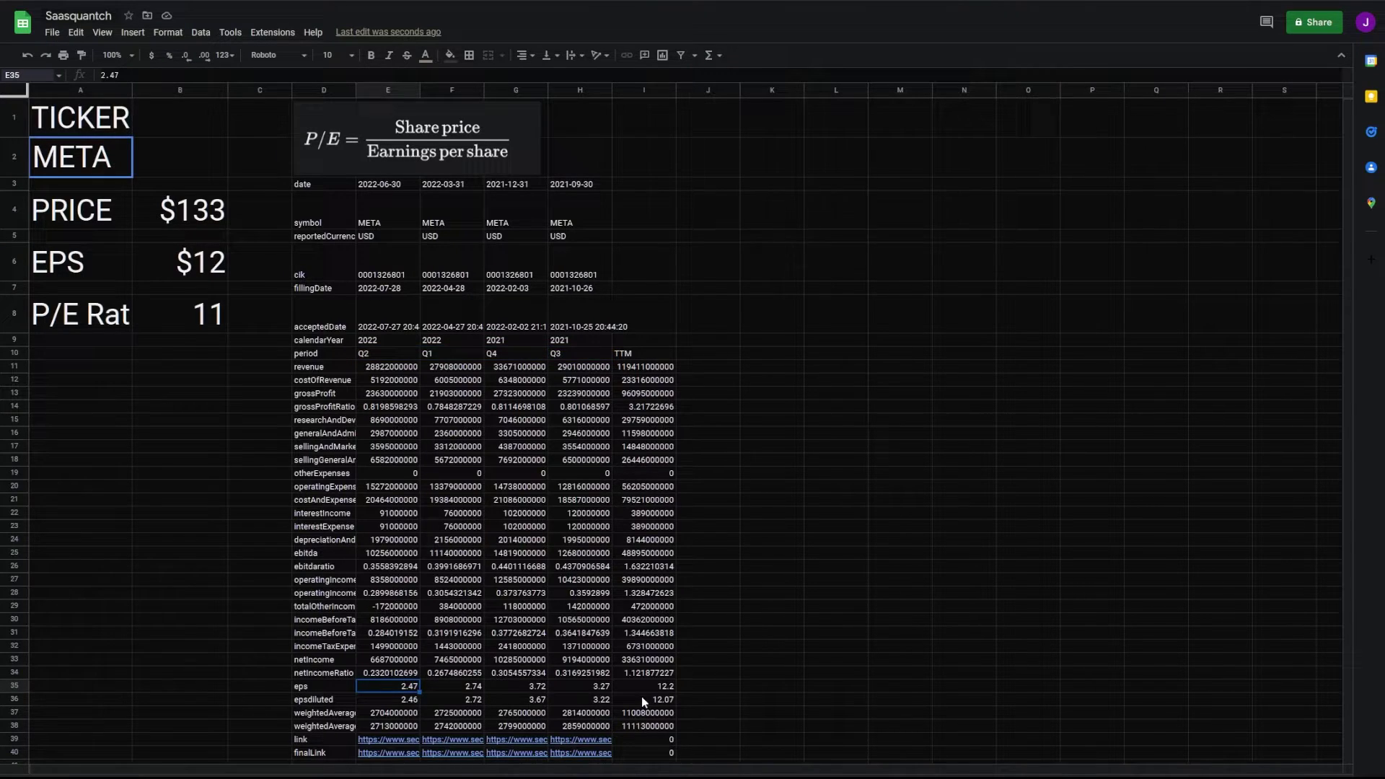
click(649, 686)
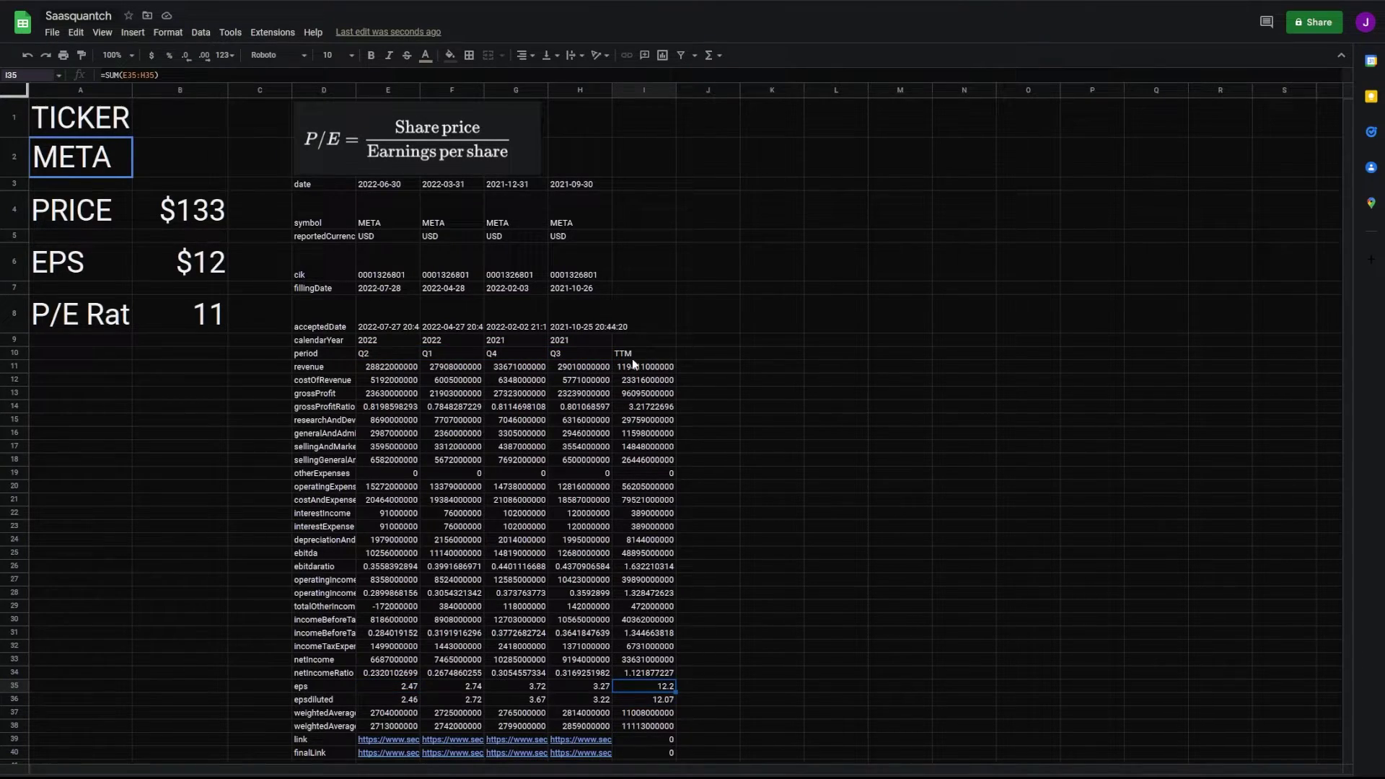
click(204, 266)
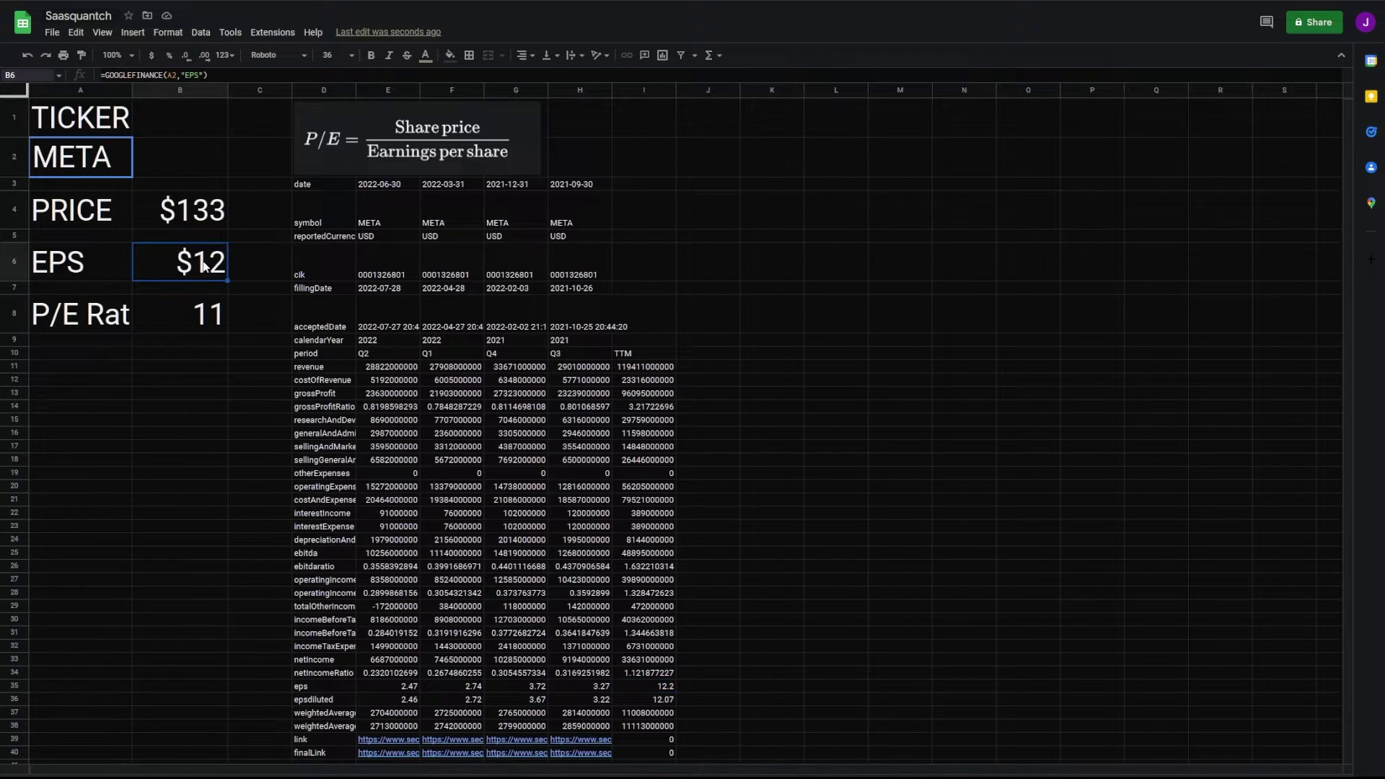
click(115, 352)
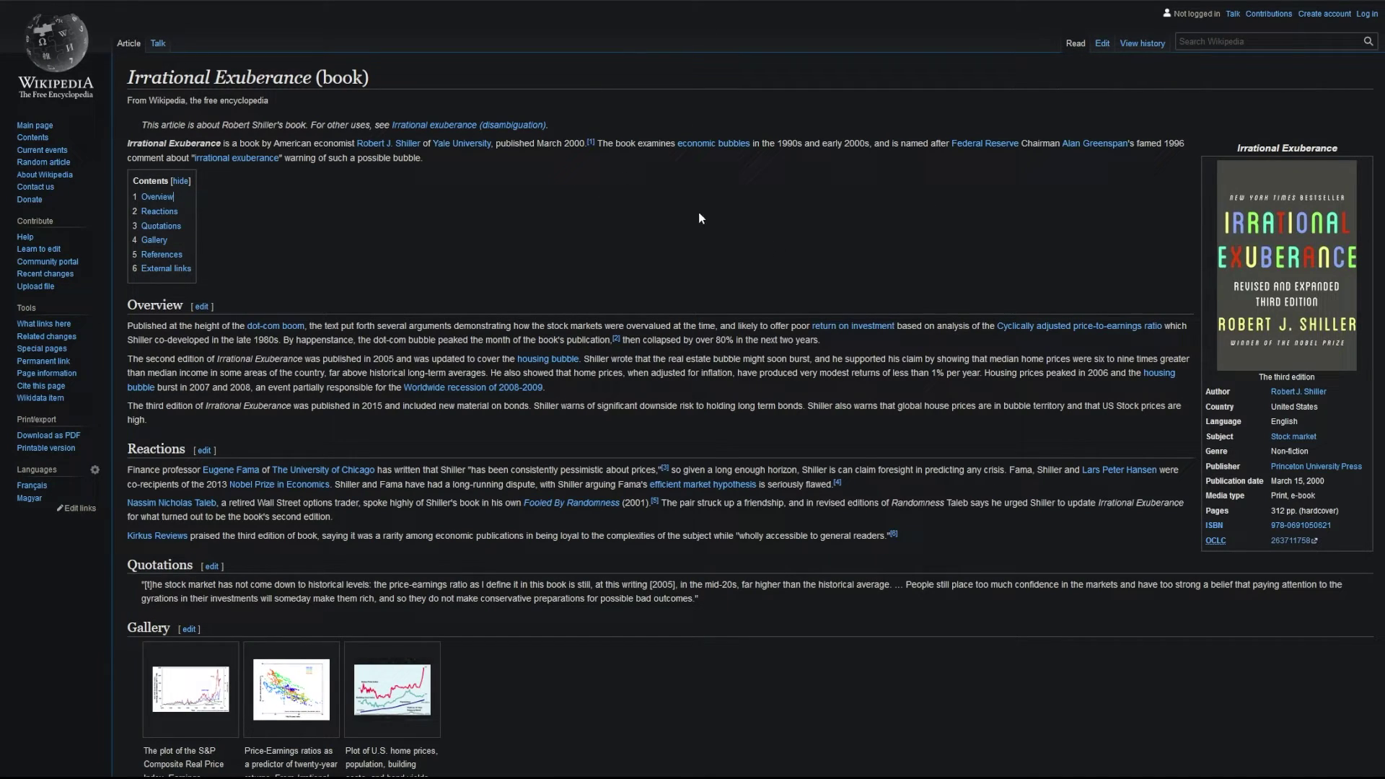
key(alt+Left)
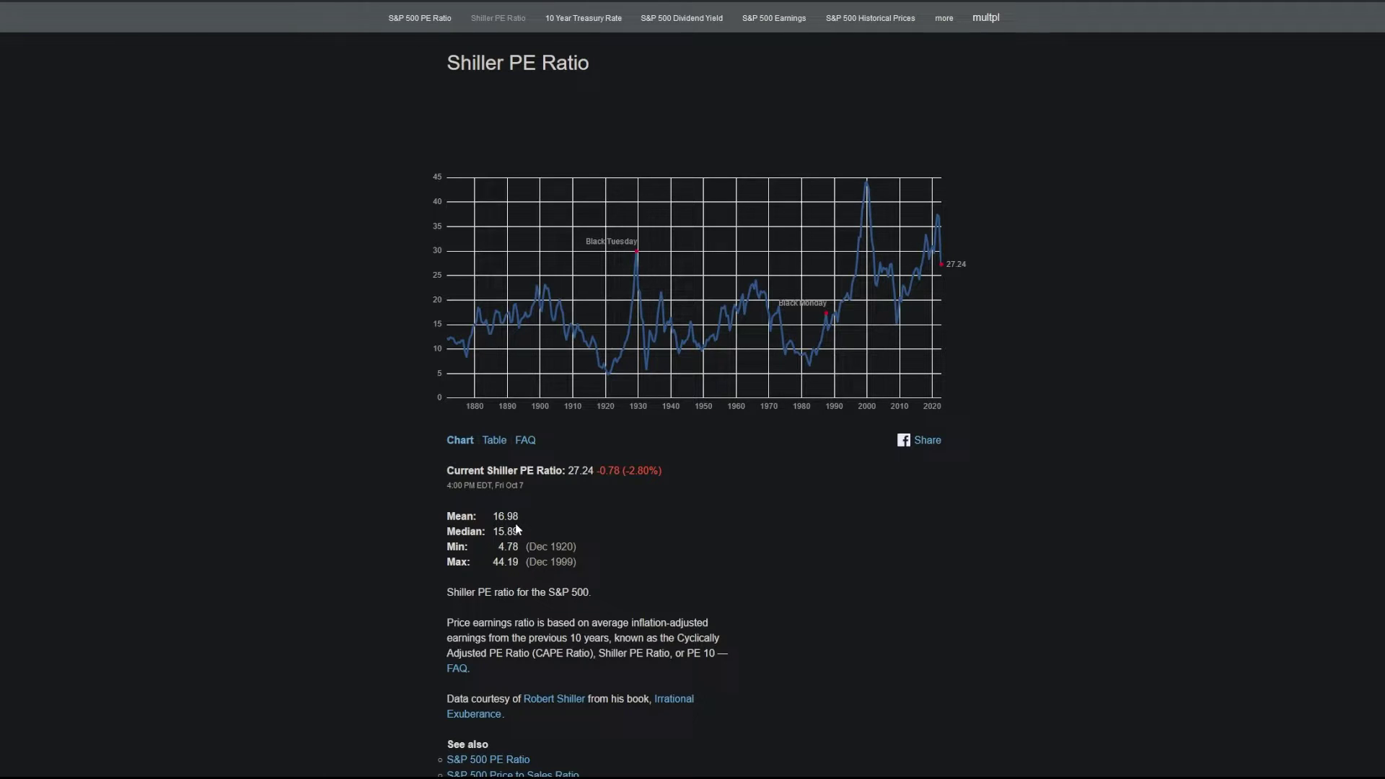
Label A10 'S&P Mean' and paste the multpl.com IMPORTHTML formula into B10, returning 15.89
key(ctrl+Tab)
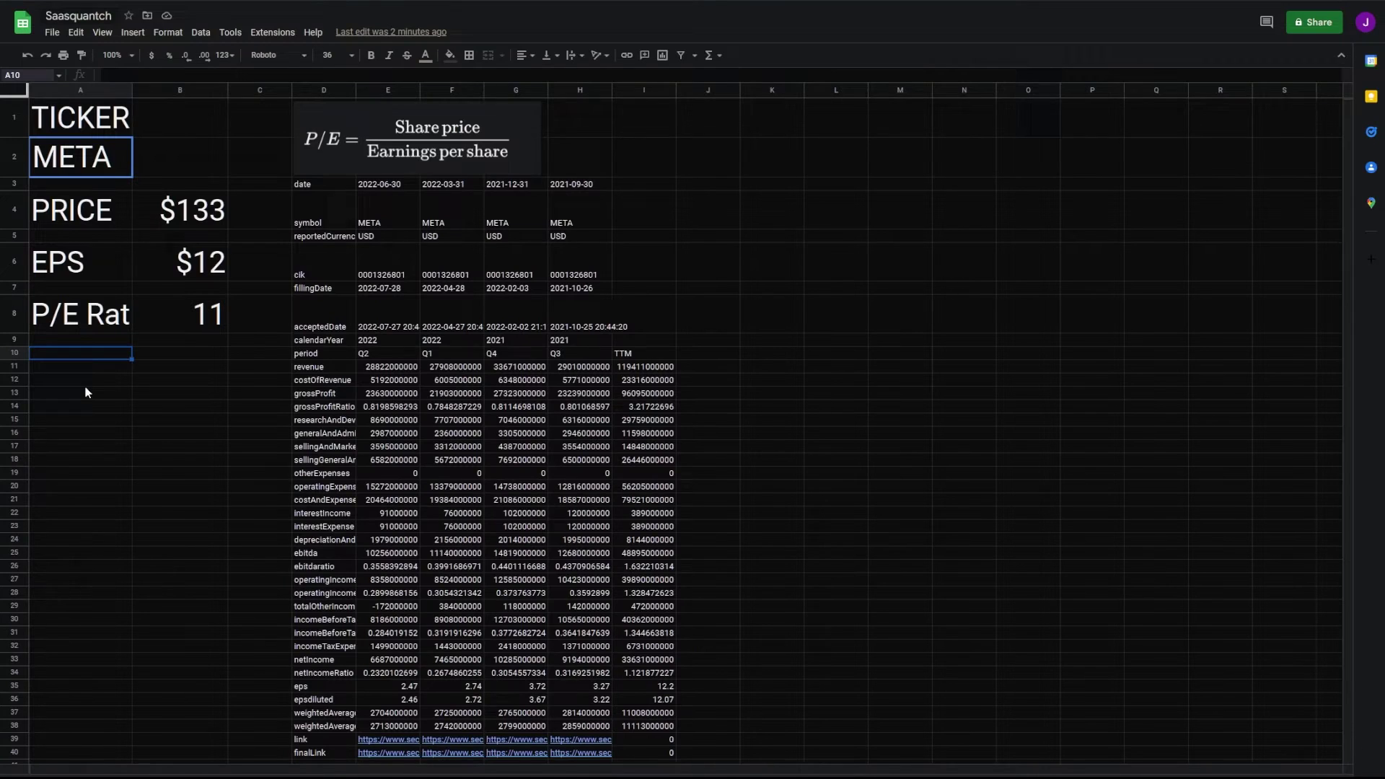
text(S)
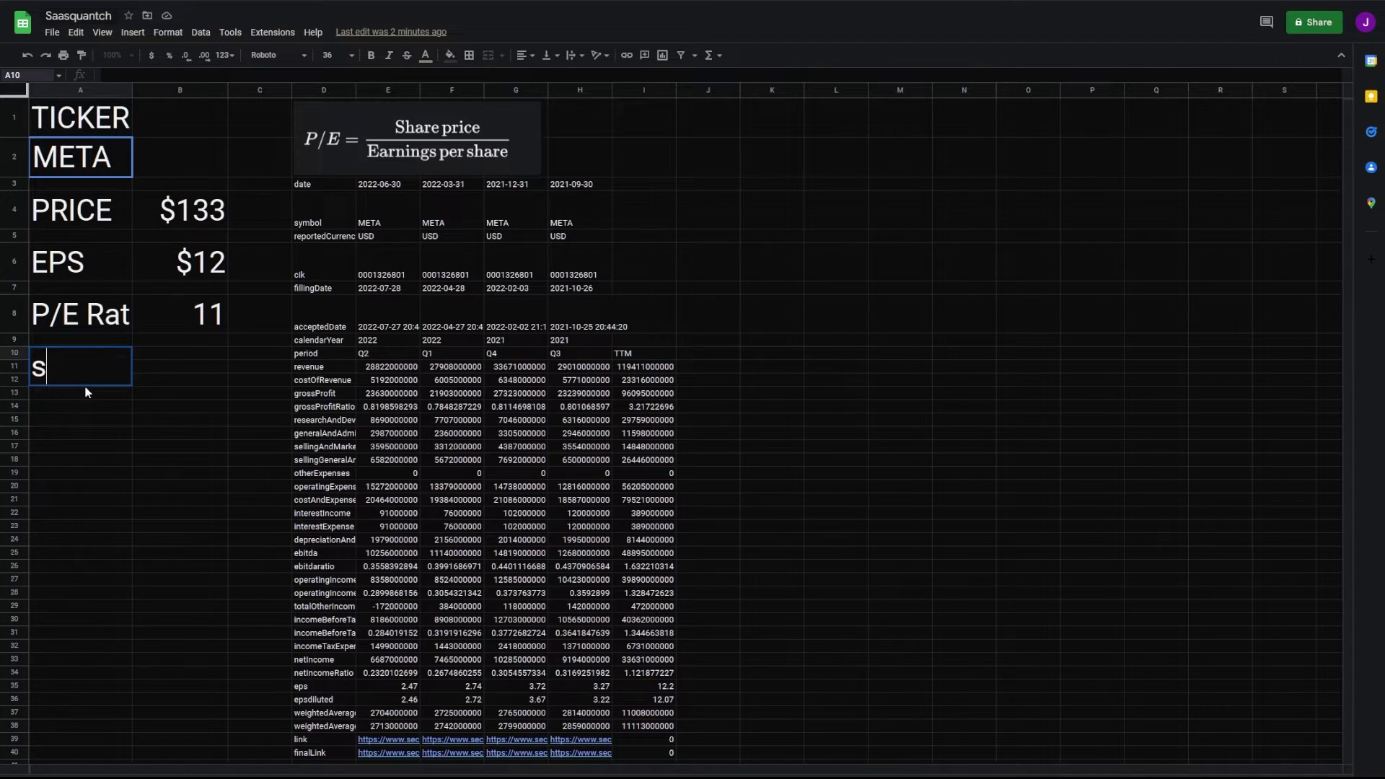
text(&P Mean)
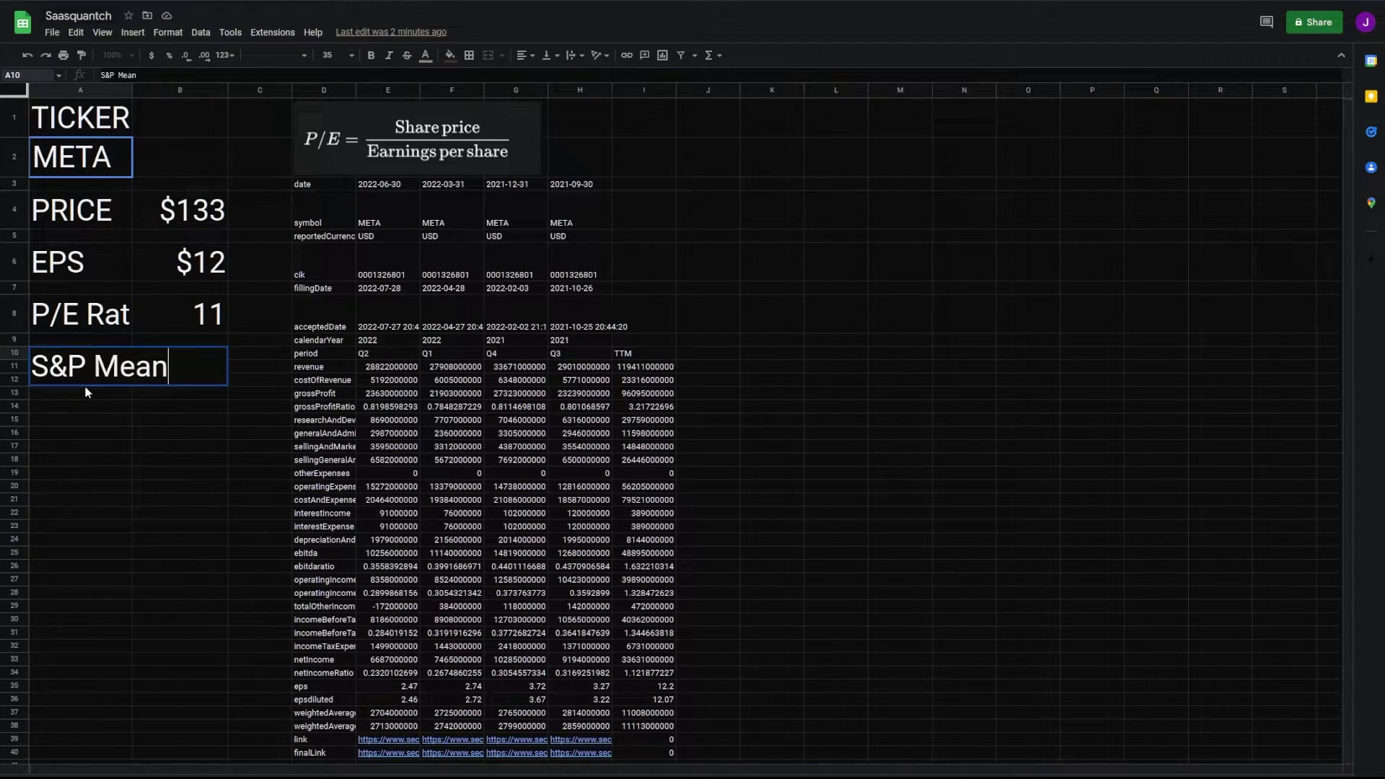
key(Tab)
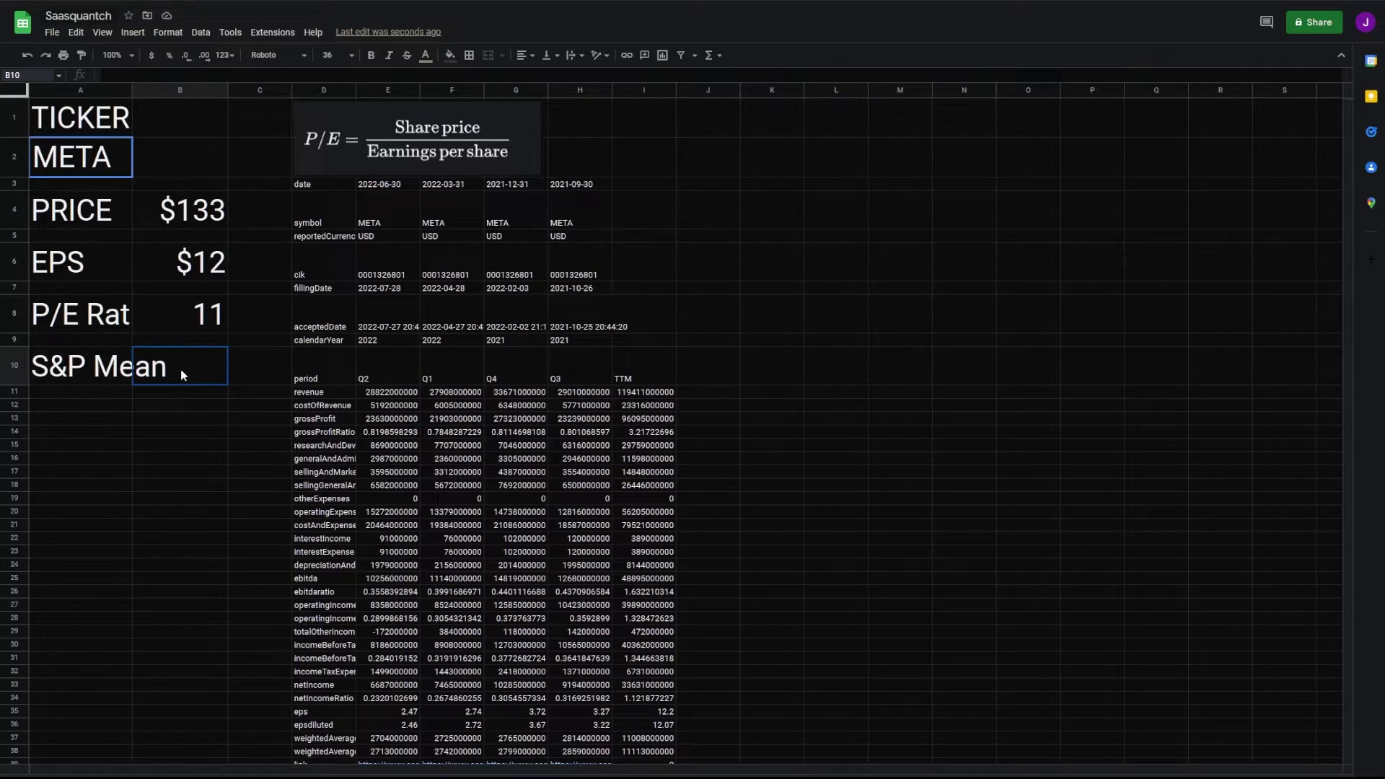
click(224, 77)
text(=if(isblank($A$2),"",SUBSTITUTE(index(IMPORTHTML("https://www.multpl.com/shiller-pe","Table",1),2,2),"*",""))+0)
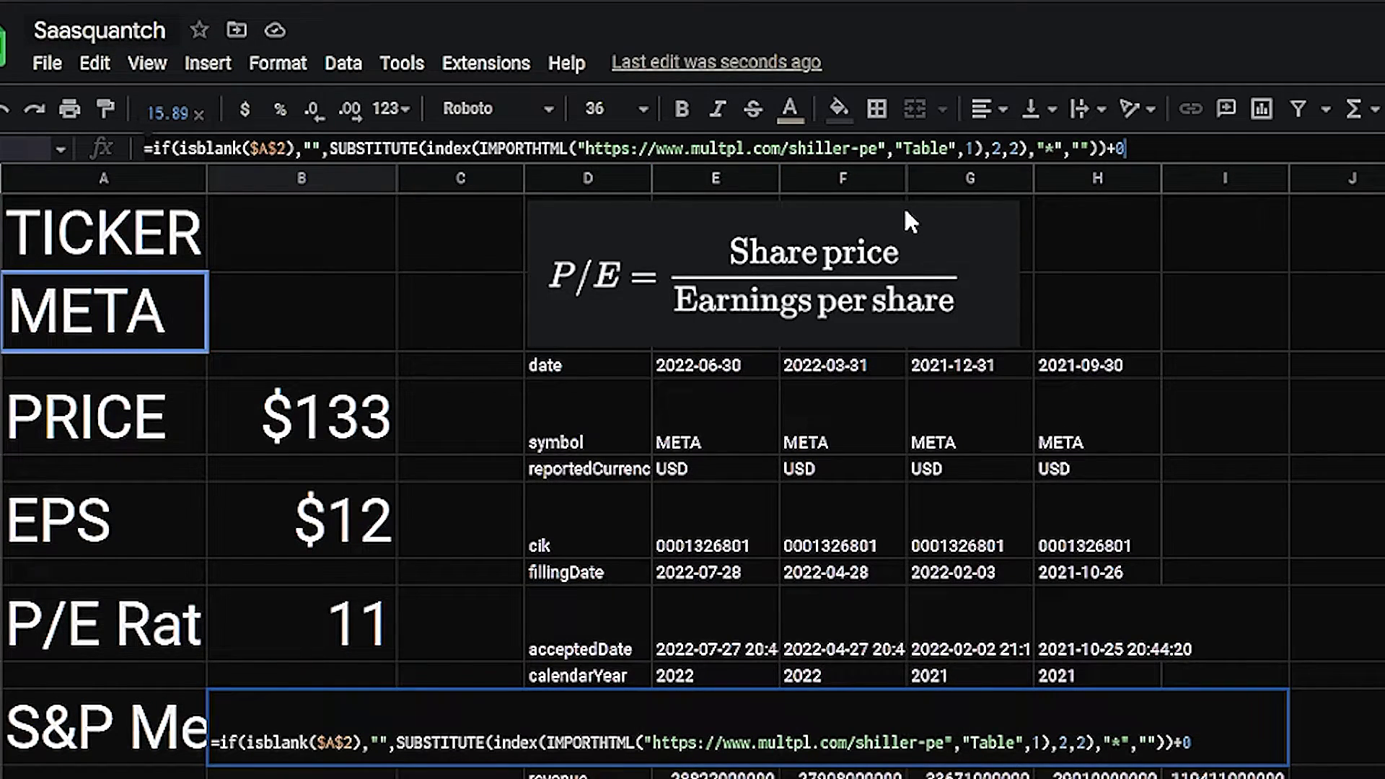
key(Return)
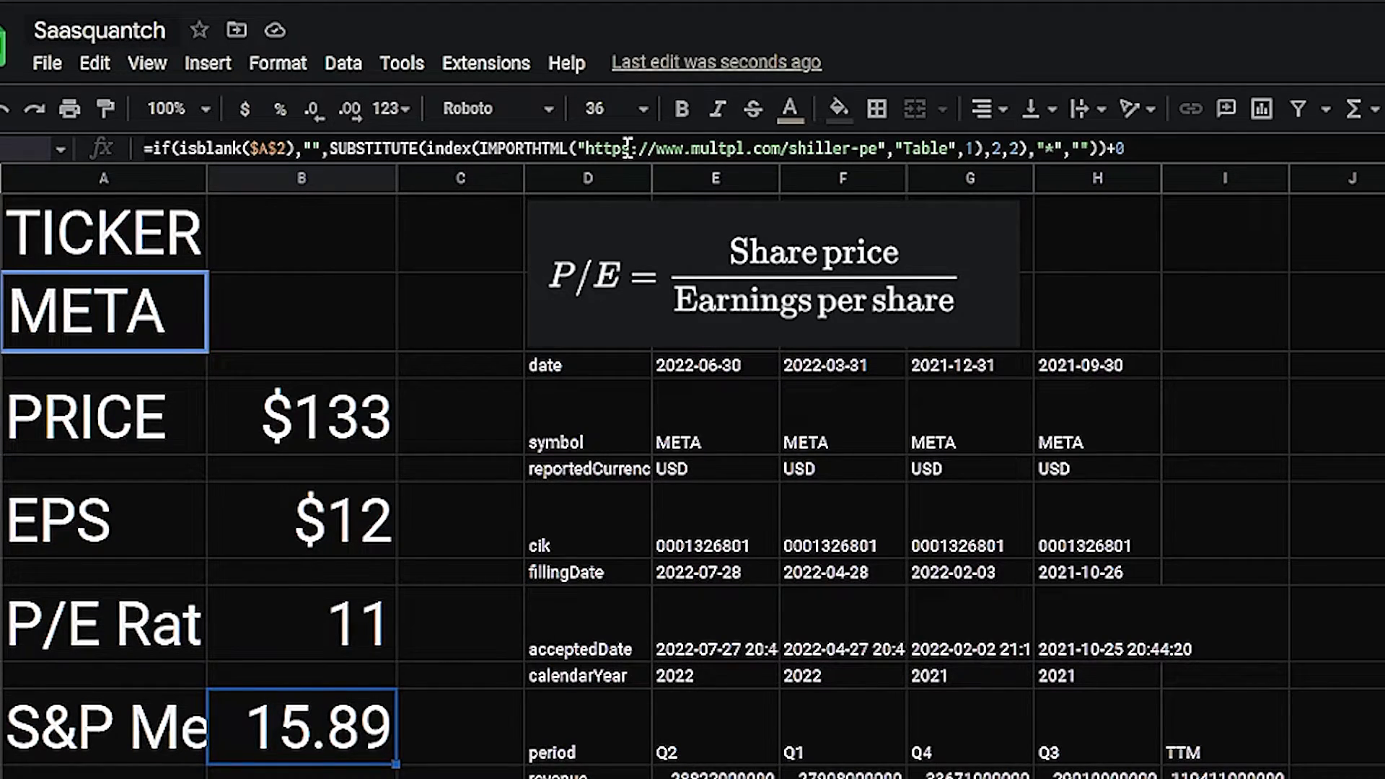
drag(585, 149, 878, 149)
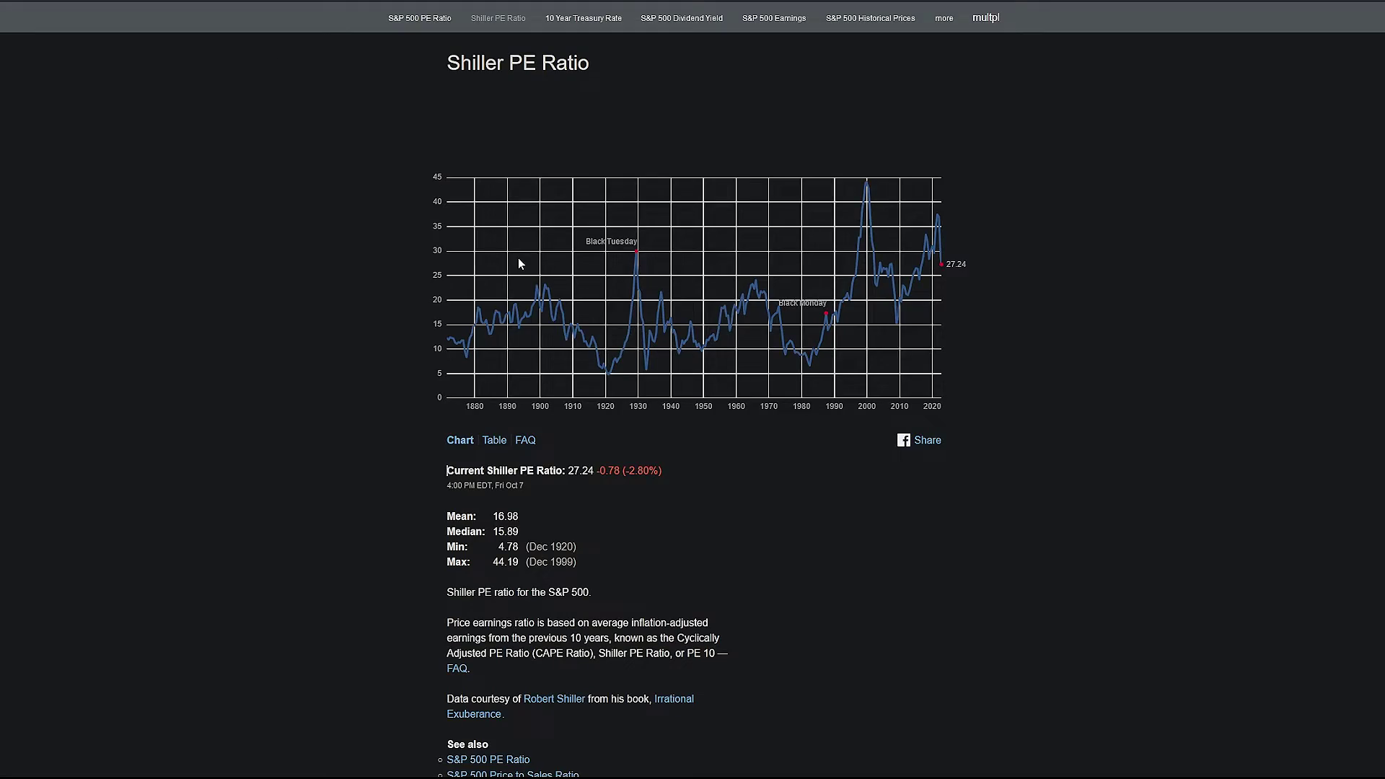
Inspect the Mean statistic on multpl's Shiller PE page to view the table#stats markup
right_click(551, 518)
click(634, 698)
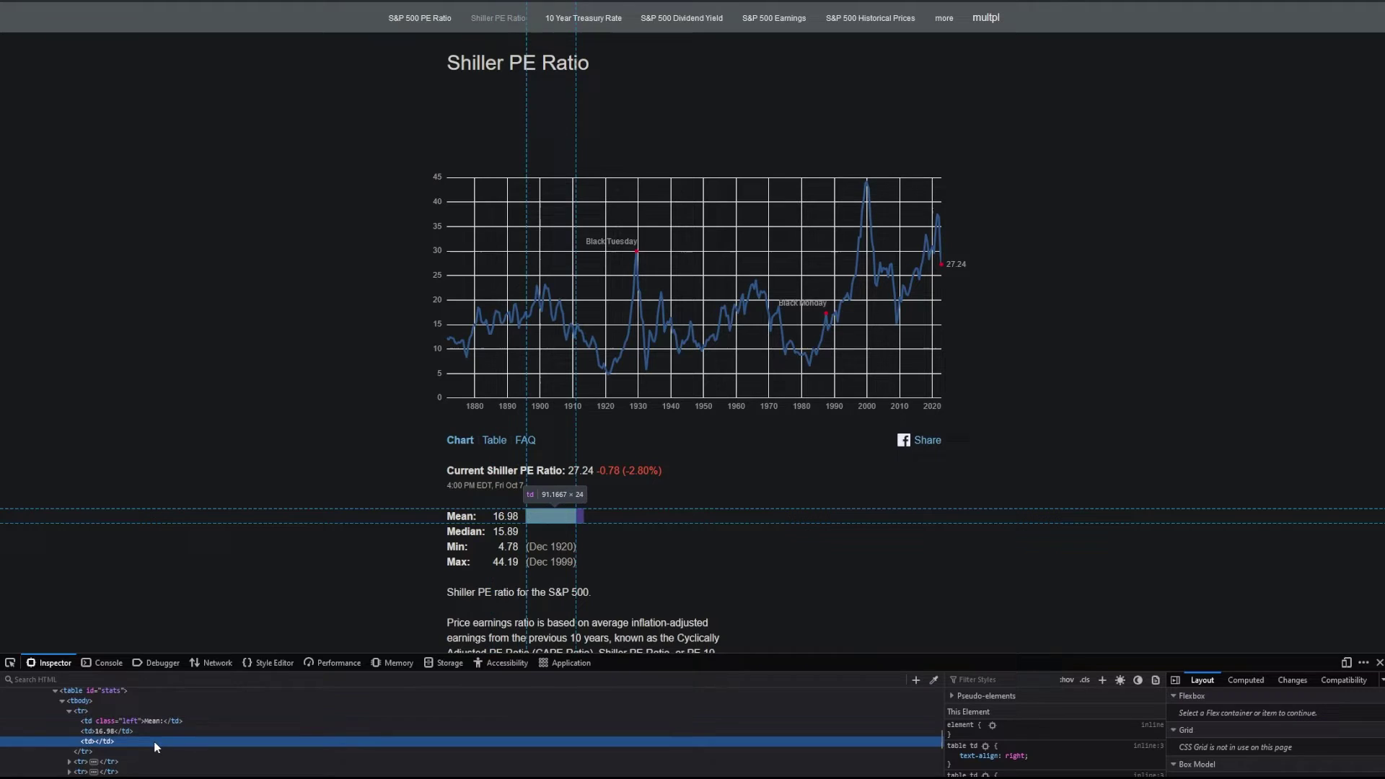
scroll(156, 747, up, 10)
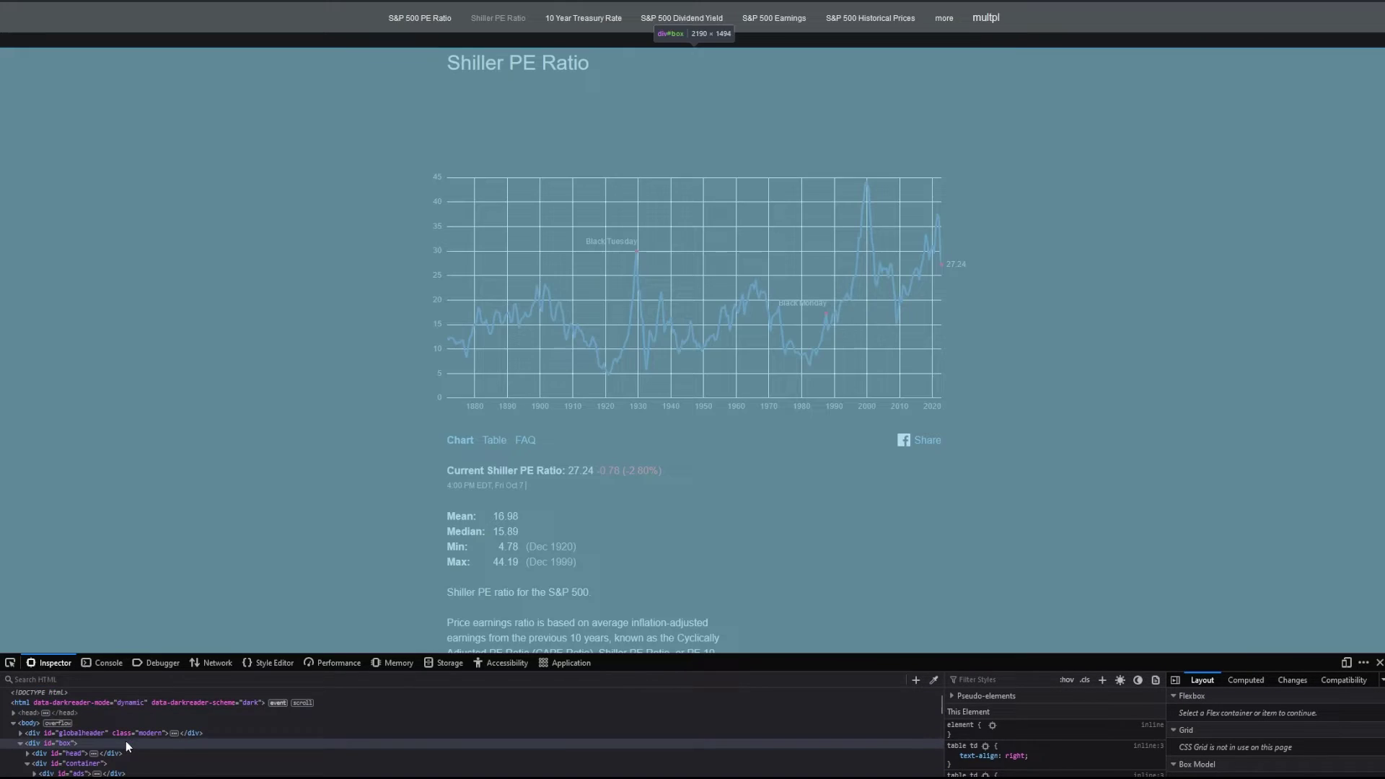
scroll(130, 743, down, 5)
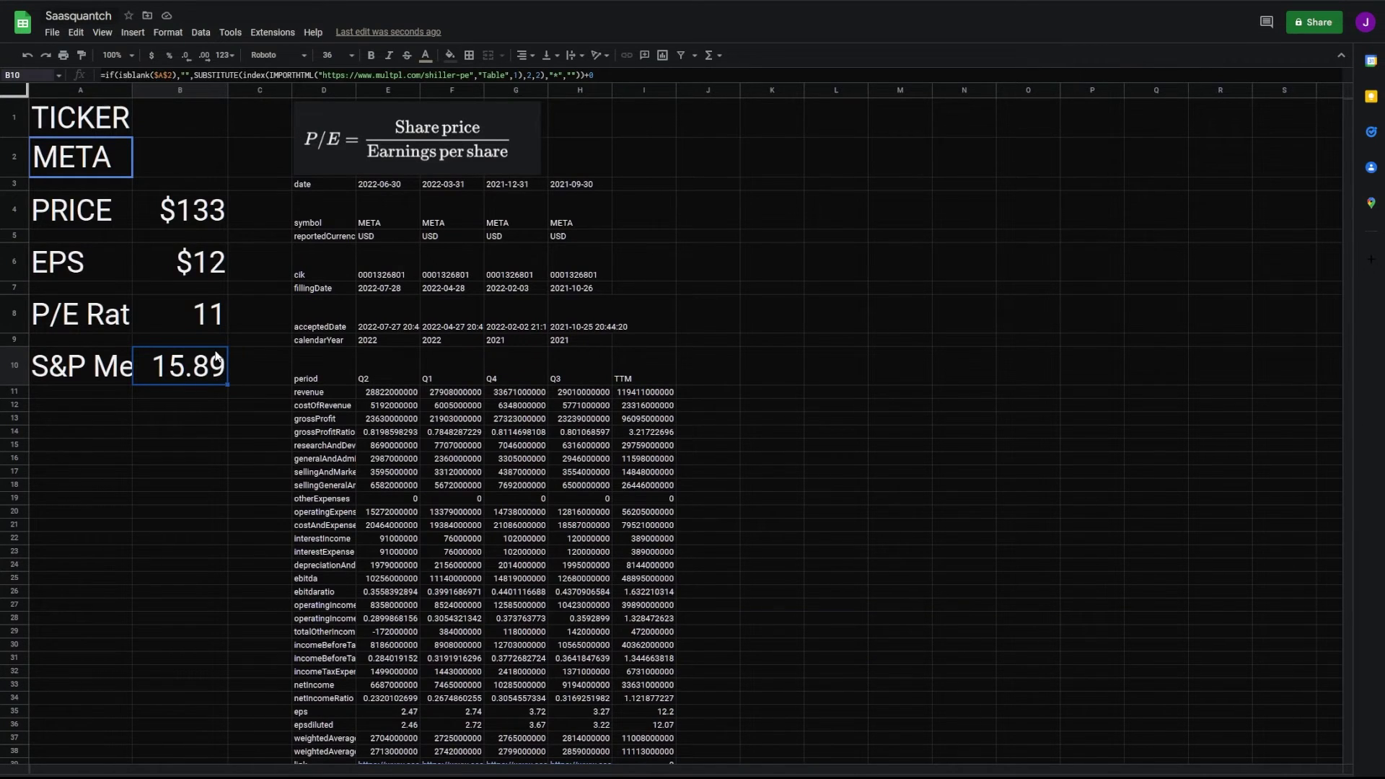
Round the S&P Mean in B10 to 16 and centre the A1:B10 dashboard block
click(185, 57)
click(185, 57)
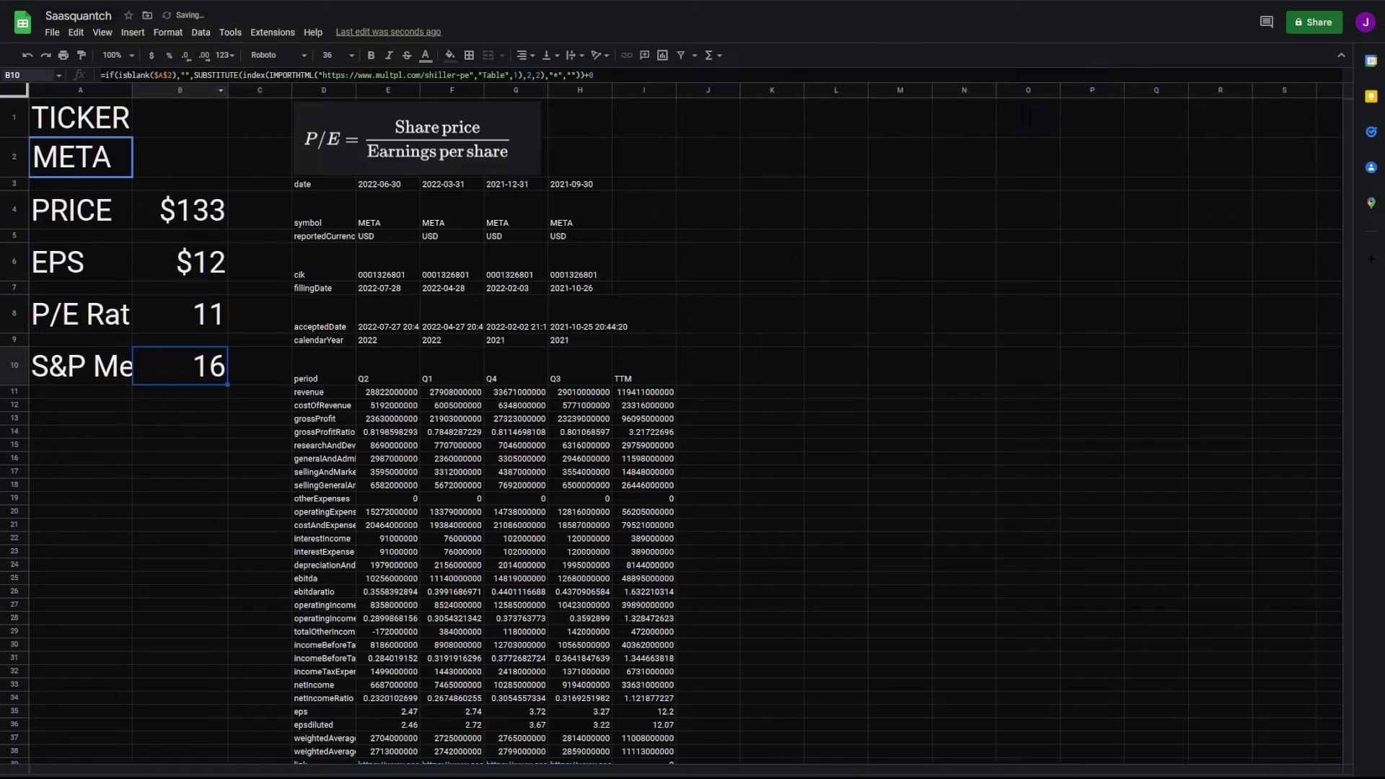
drag(179, 365, 80, 118)
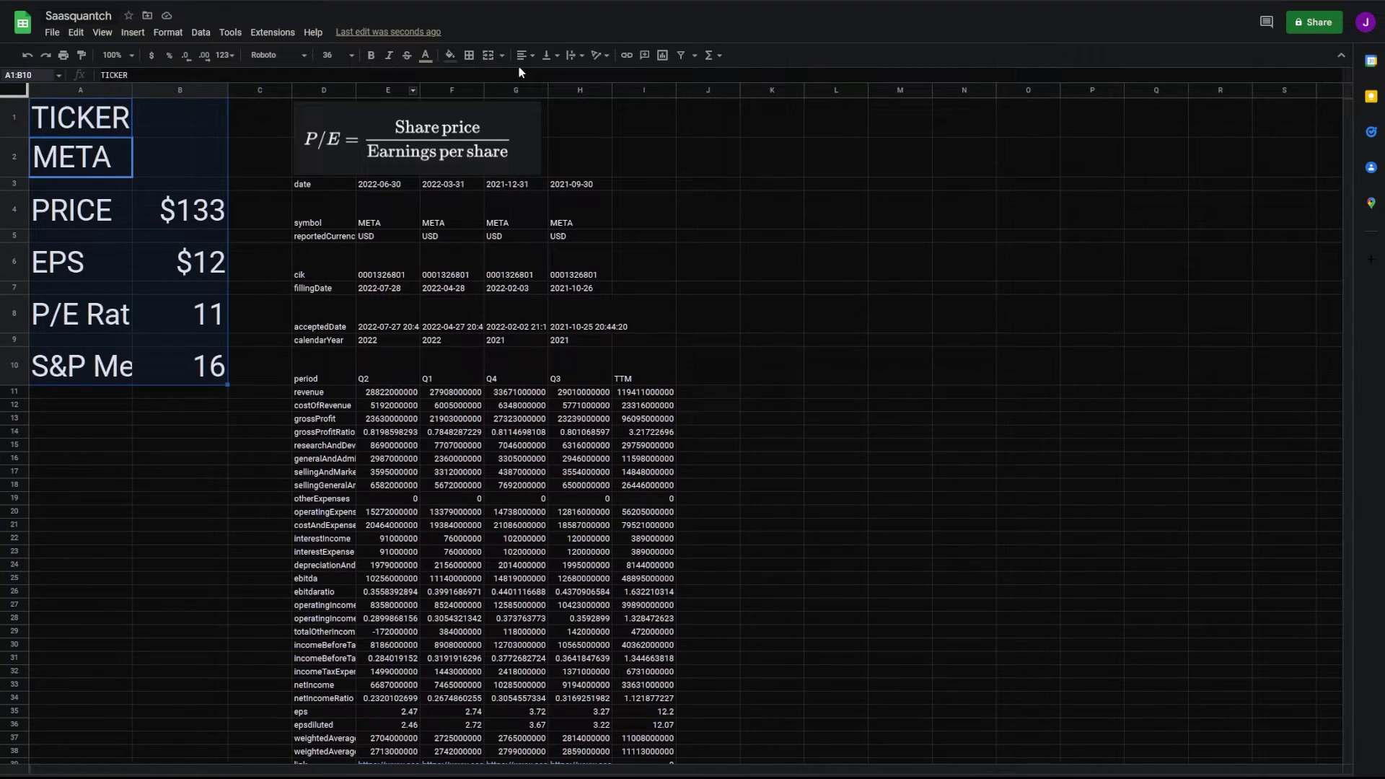
key(ctrl+shift+e)
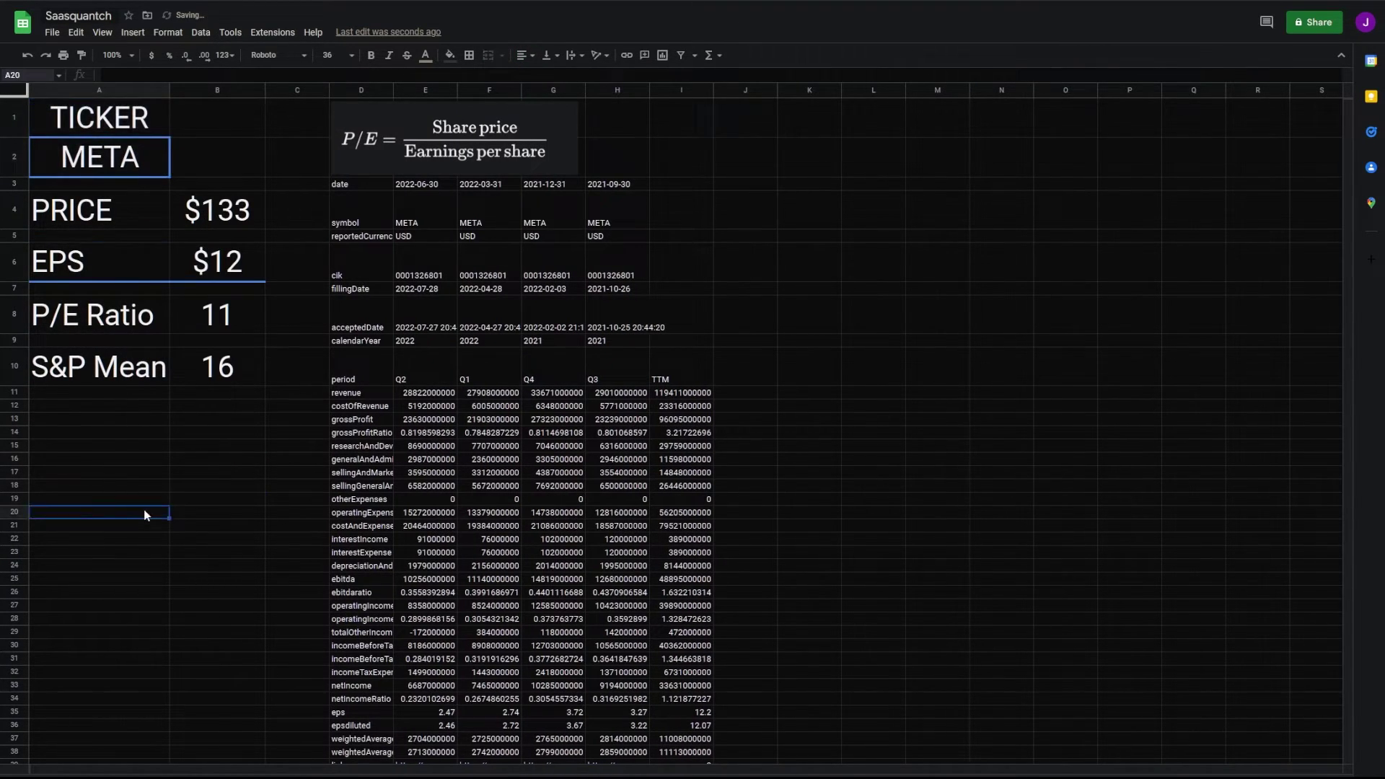
Widen column A, relabel EPS as 'EPS (TTM)', and hide the gridlines
click(109, 261)
text((TTM))
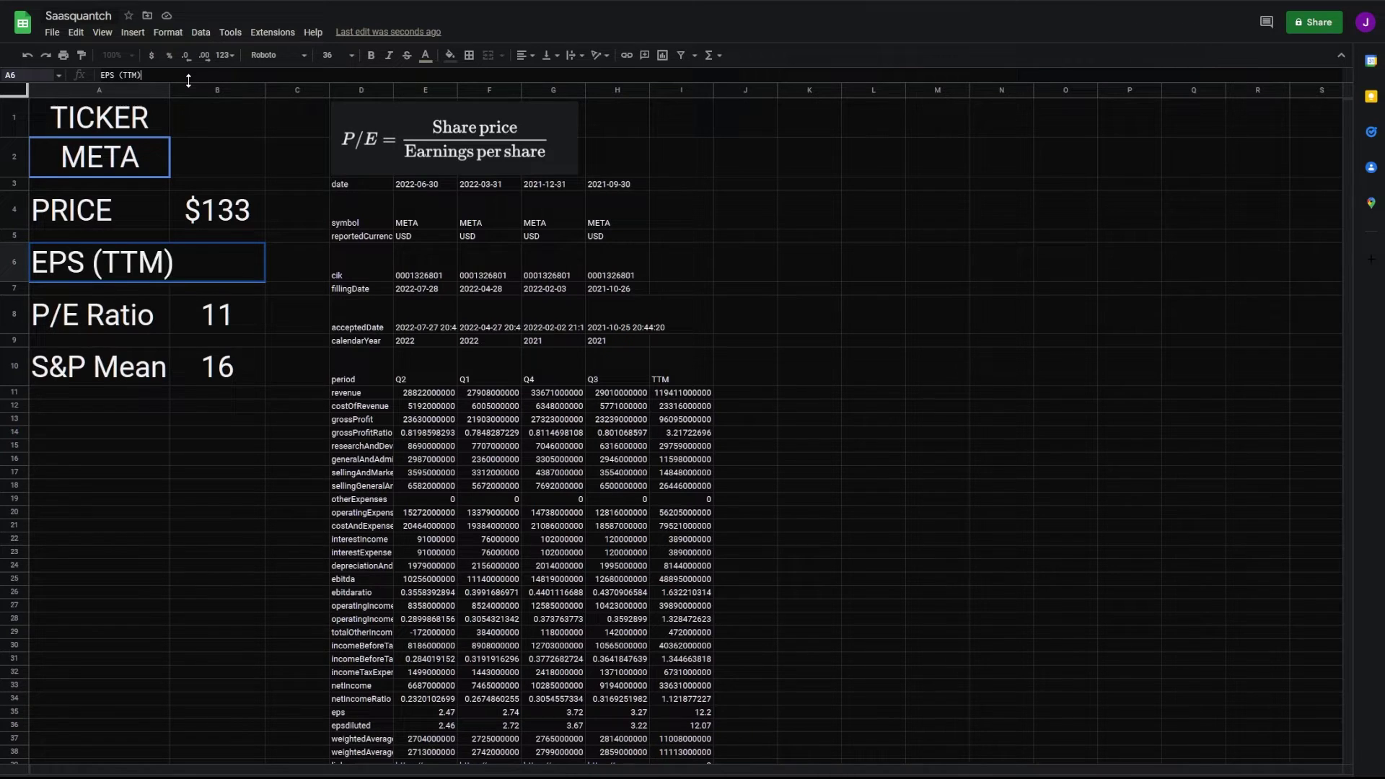
key(Tab)
click(134, 525)
click(101, 33)
mouse_move(121, 75)
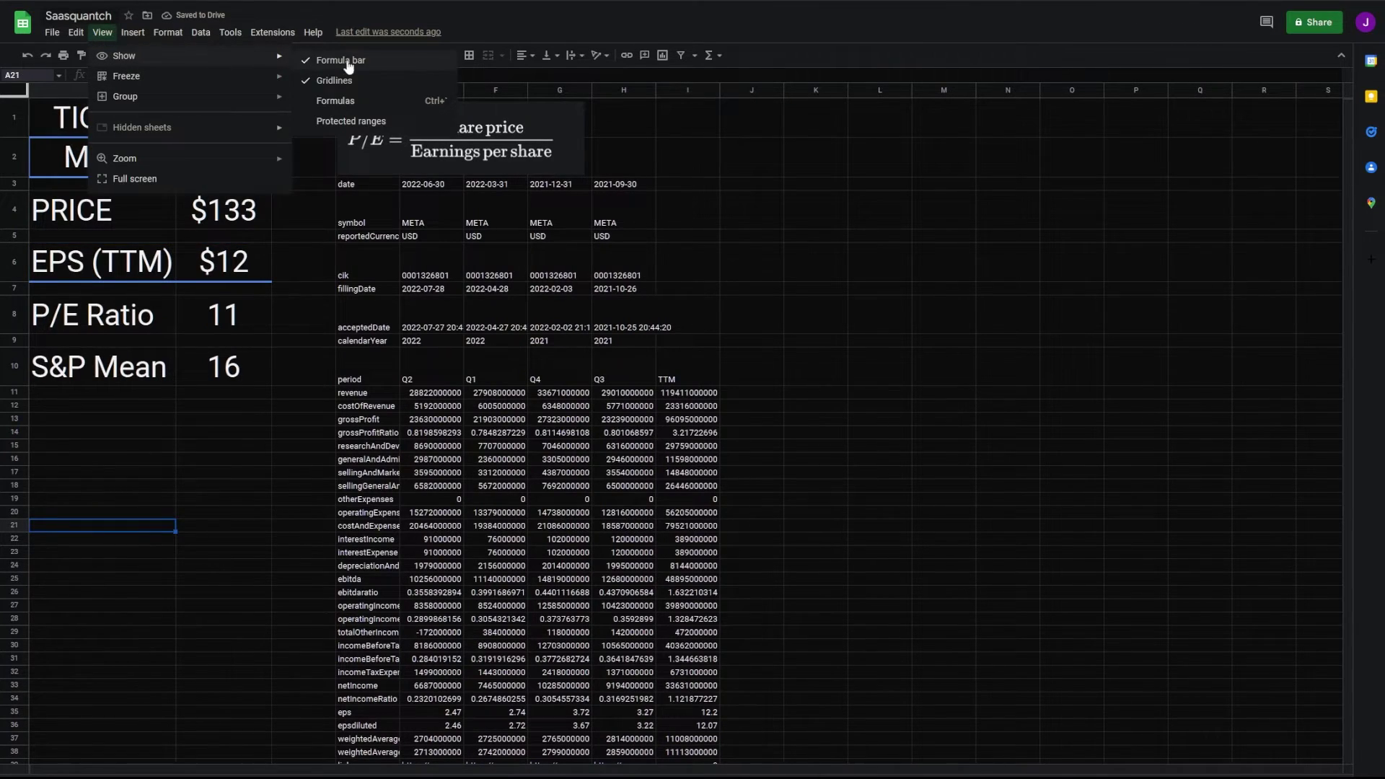
click(341, 190)
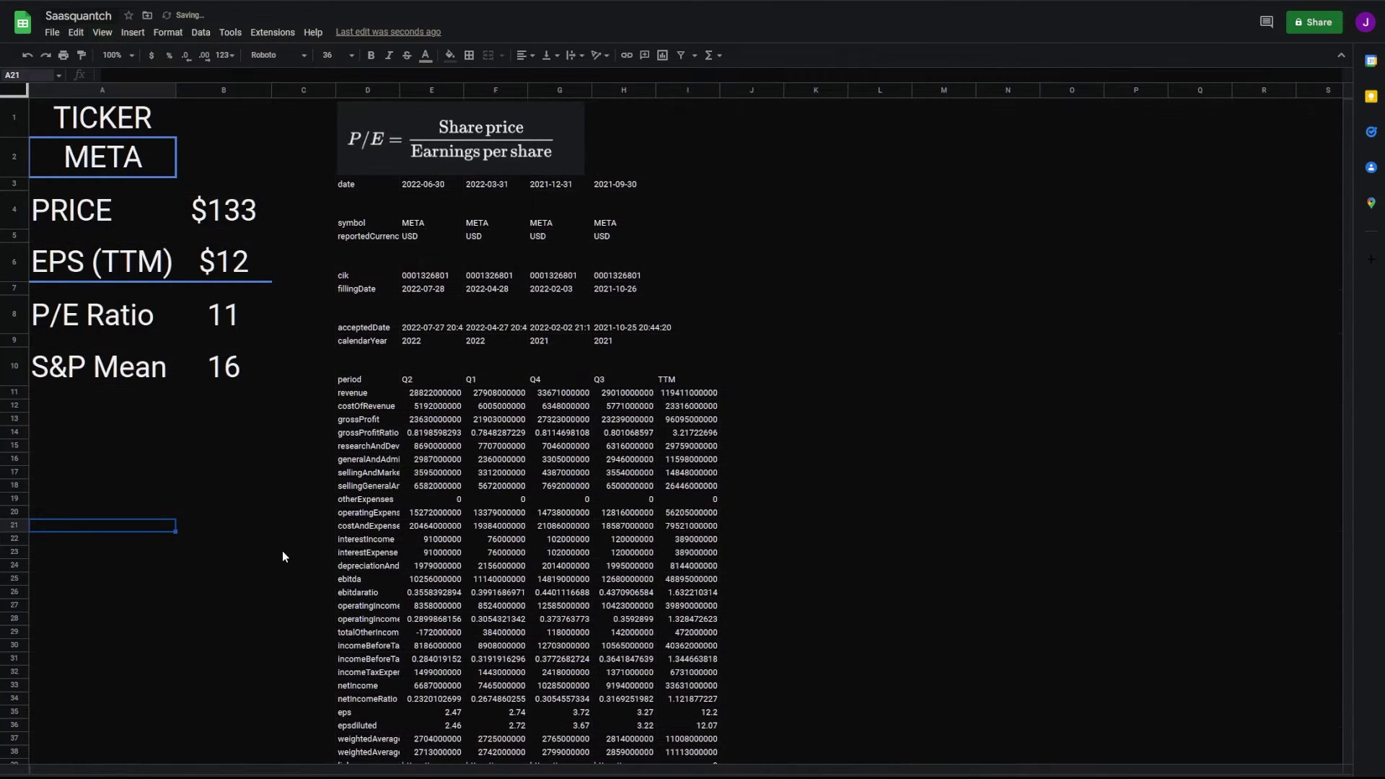
click(225, 315)
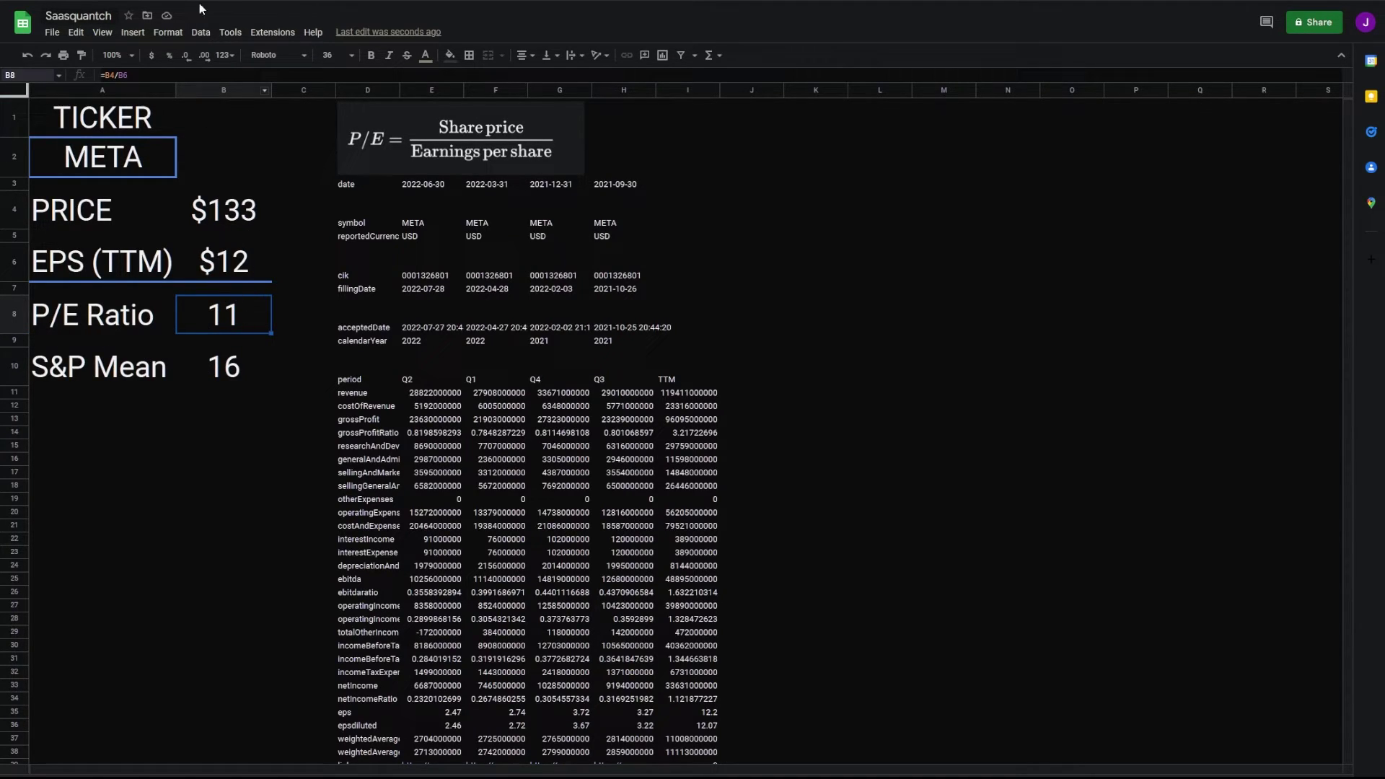
Give B8 conditional formatting: red text when at or above =B10, green text when below
click(167, 33)
click(219, 250)
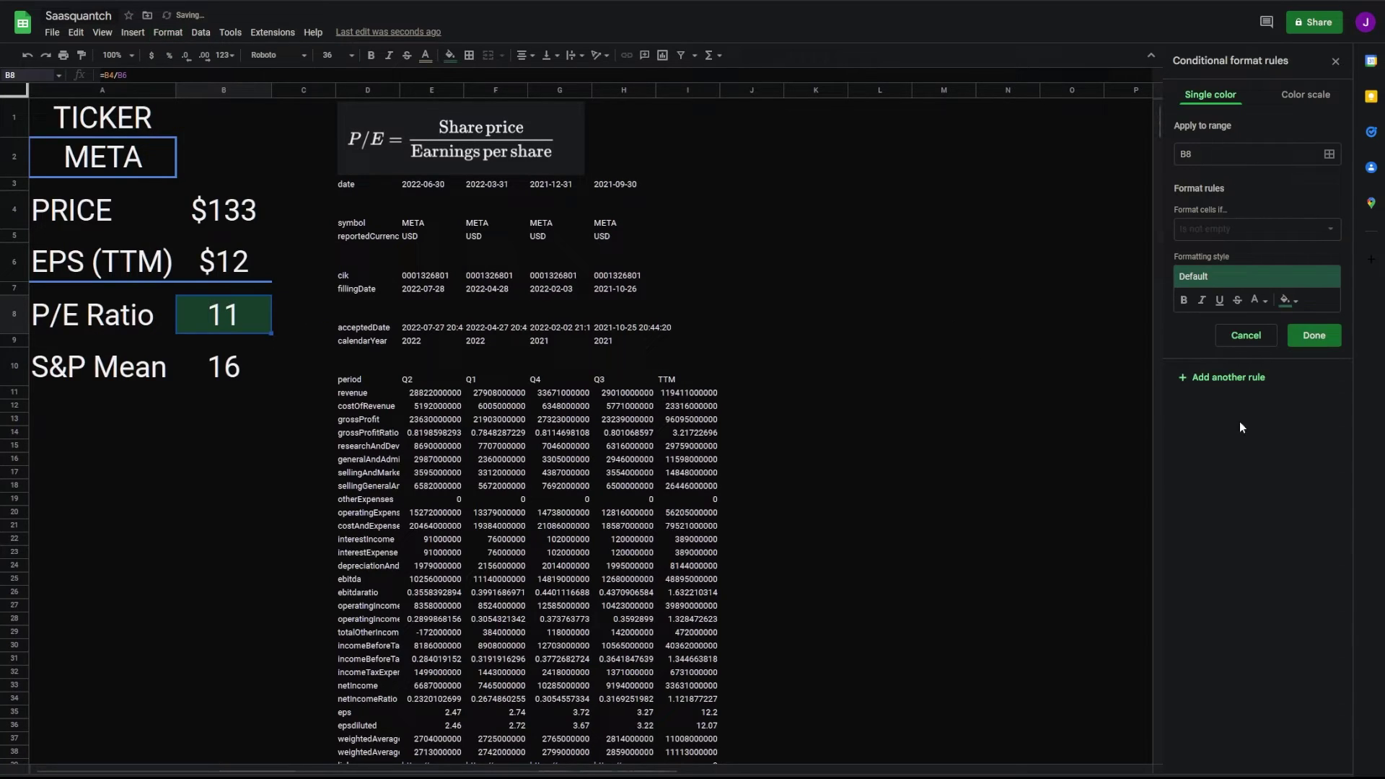
click(1224, 230)
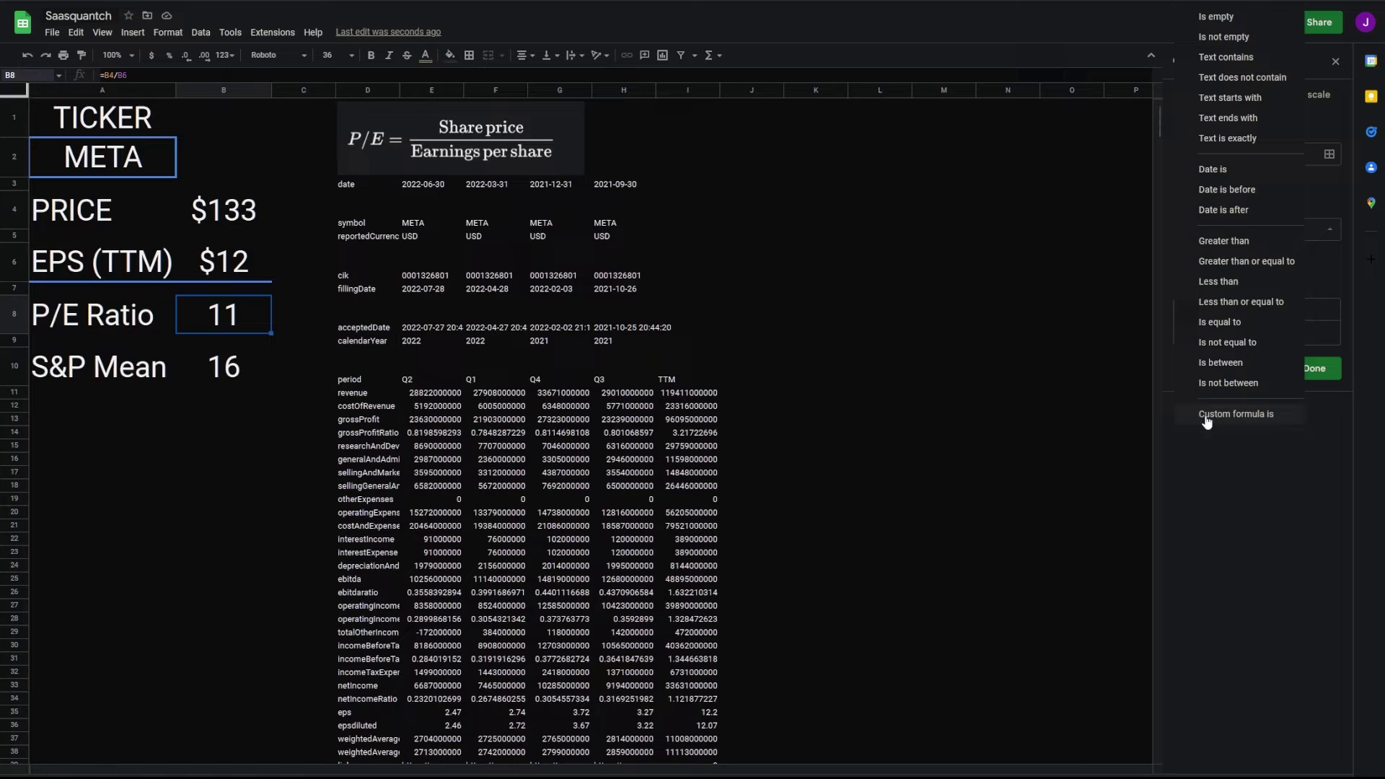
click(1252, 262)
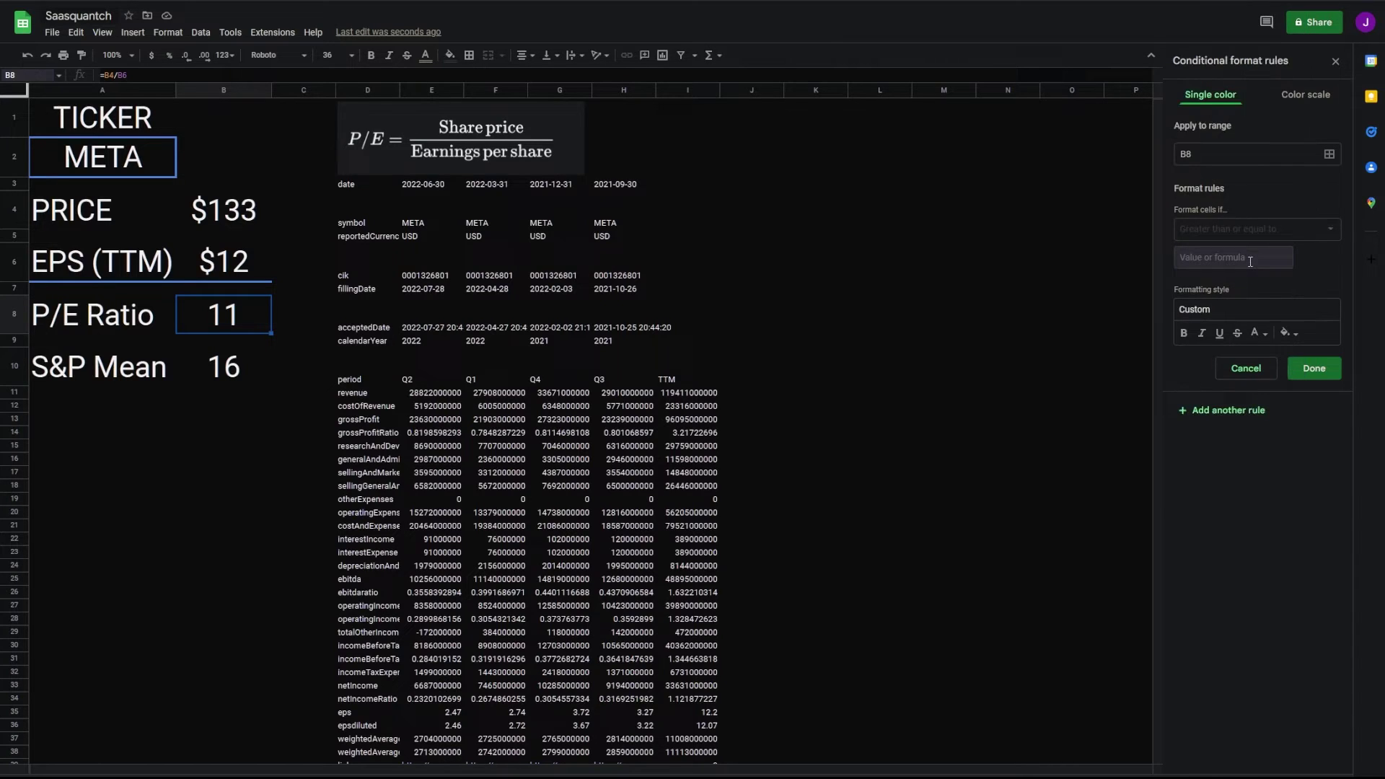
click(1249, 261)
text(=b10)
click(1258, 332)
click(1205, 397)
click(1289, 333)
click(1255, 329)
click(1255, 330)
click(1185, 387)
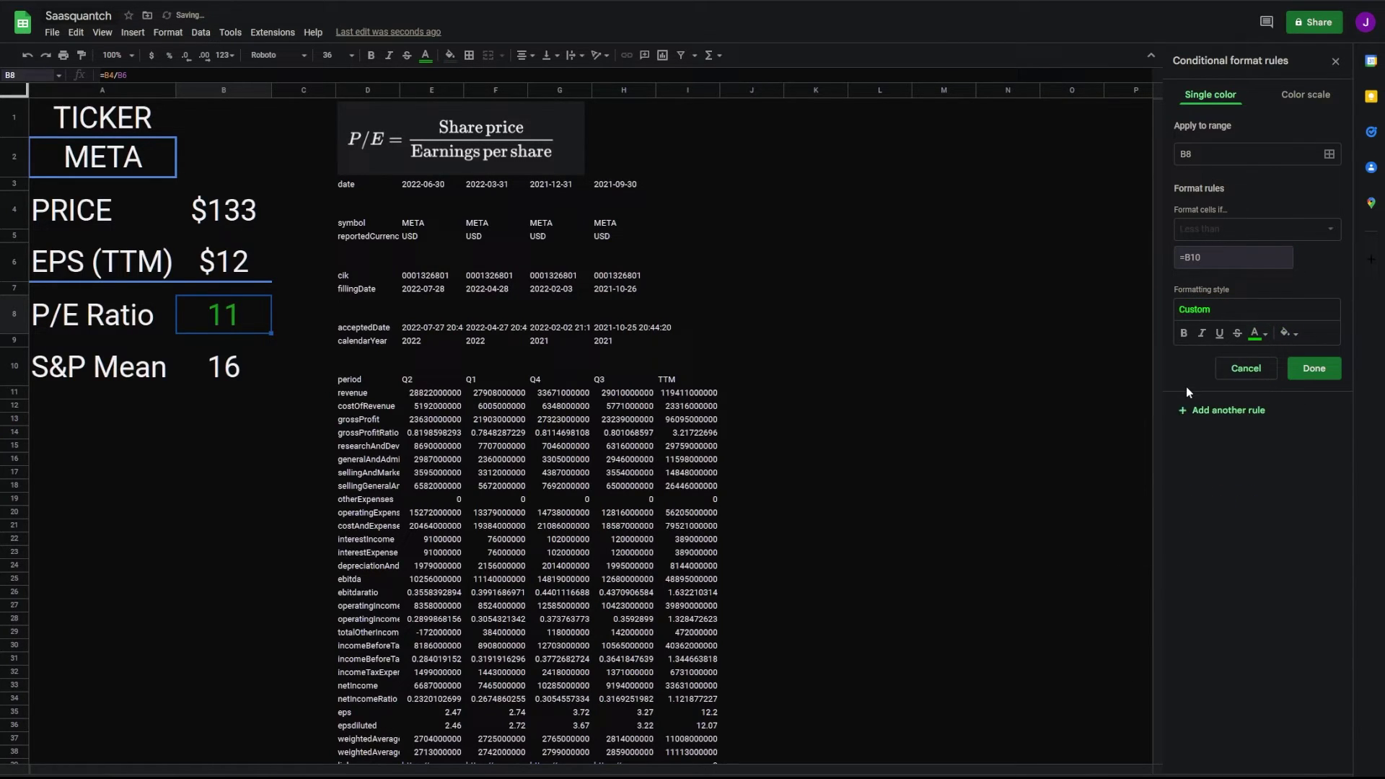
click(1313, 368)
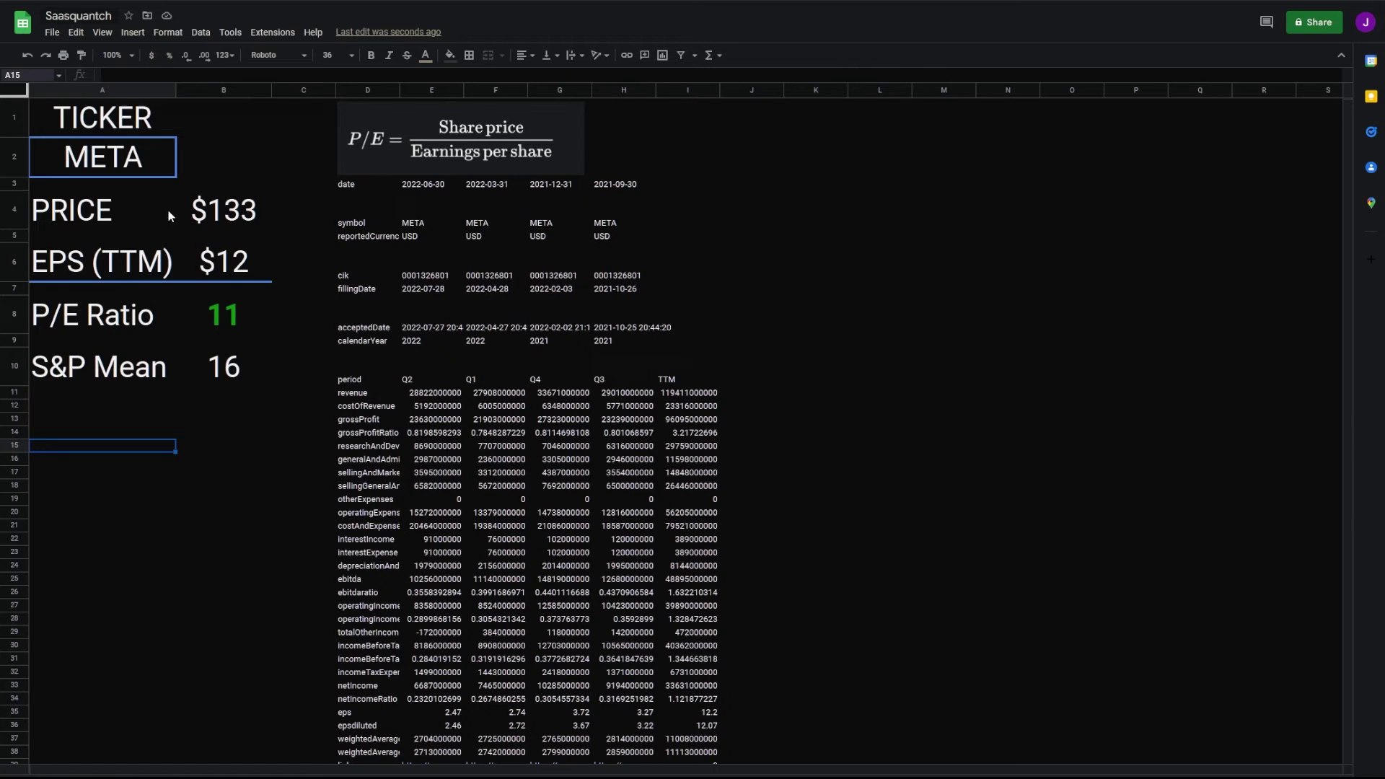
Swap the ticker in A2 to AMZN, then TSLA, then OXY to check the P/E colour signal
click(103, 156)
text(AMZN)
key(Tab)
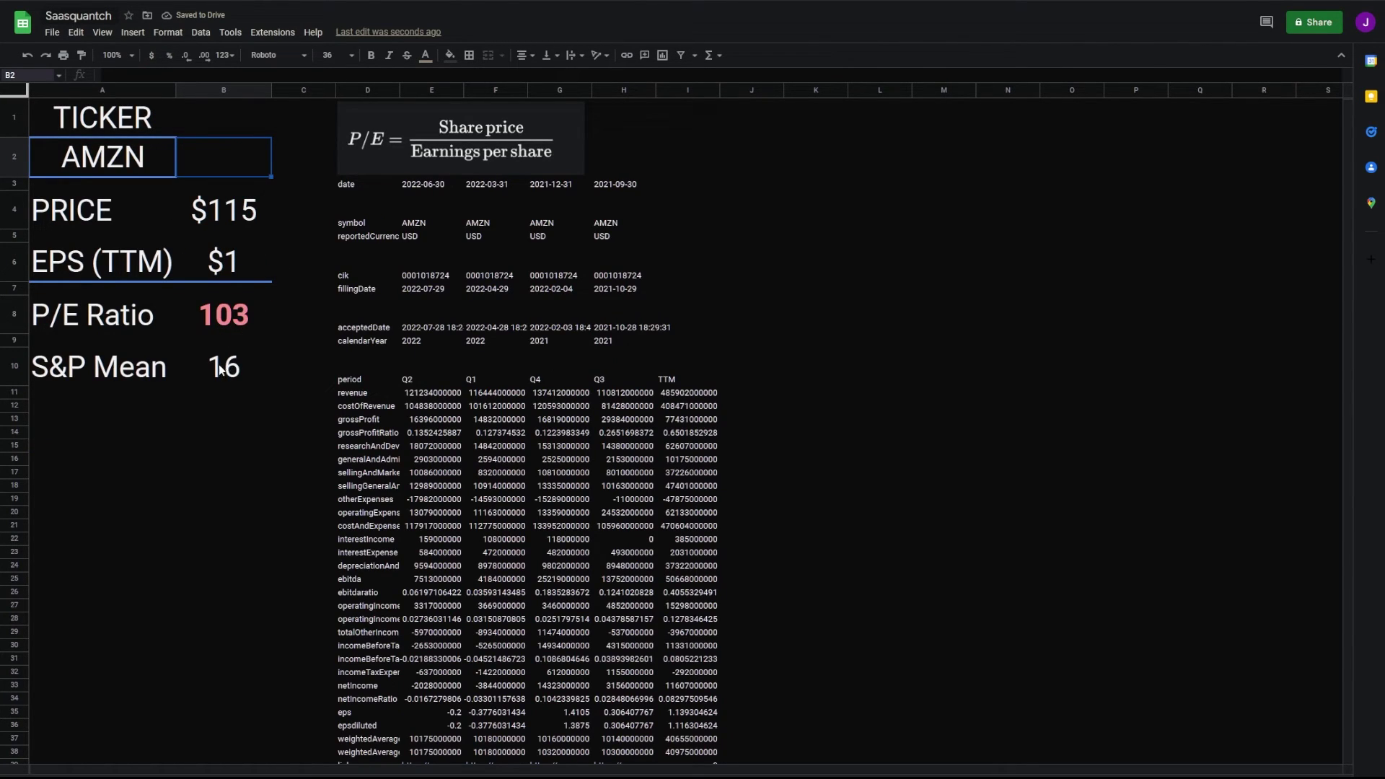
key(shift+Tab)
text(TSLA)
key(Tab)
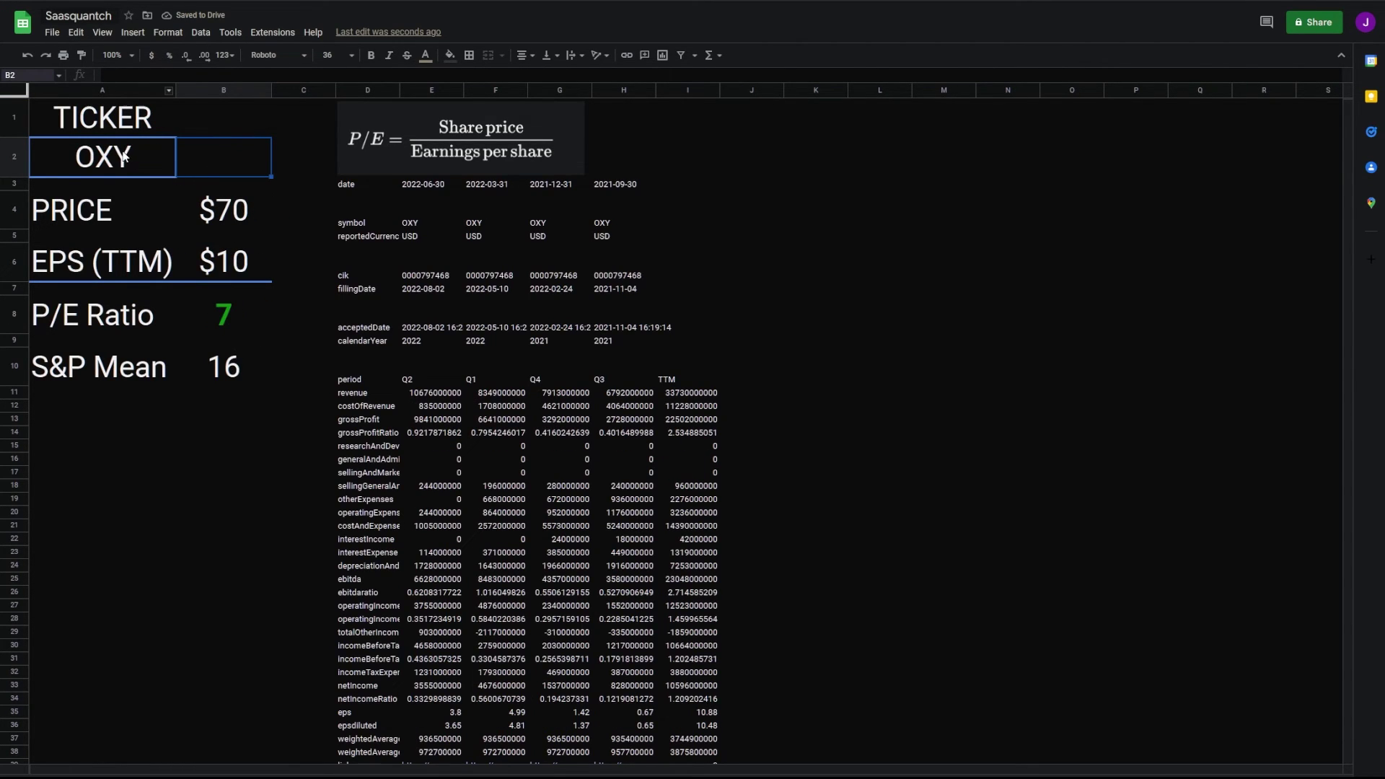
key(shift+Tab)
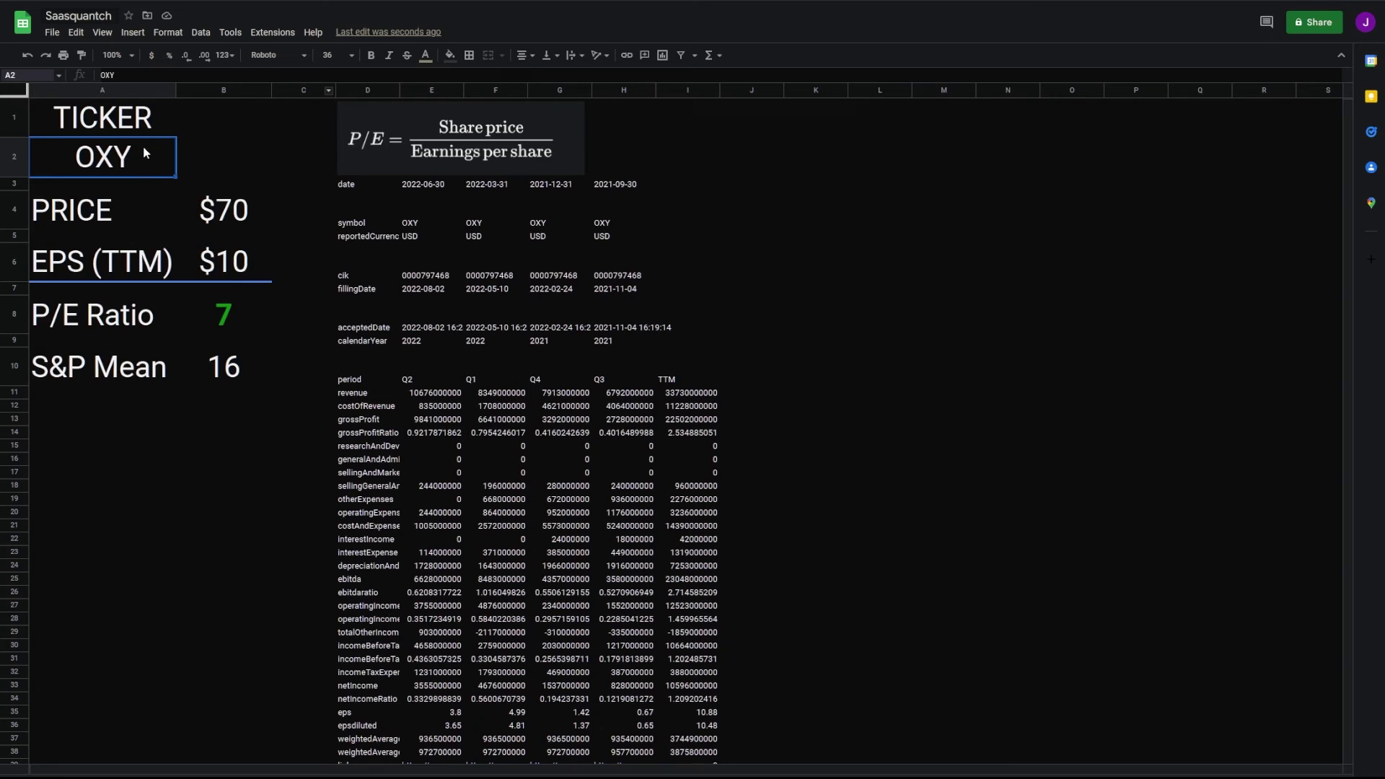